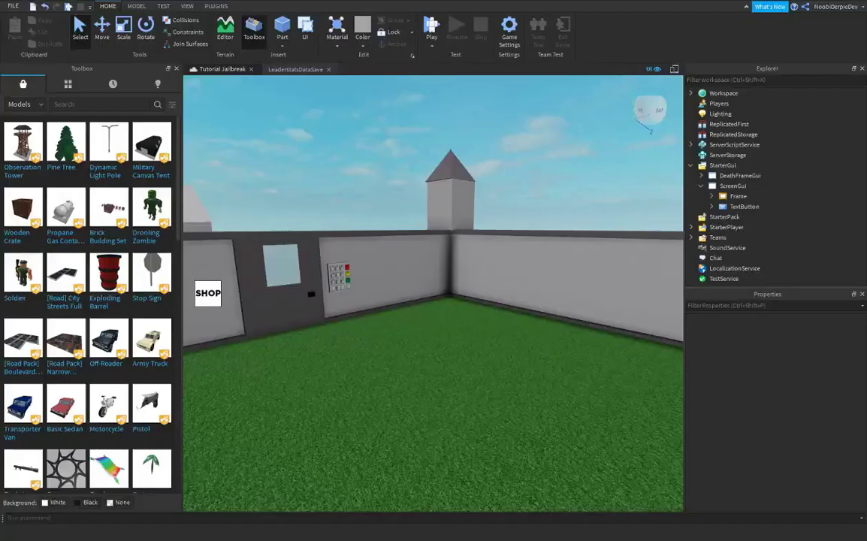
pyautogui.press('d')
pyautogui.press('w')
pyautogui.moveTo(504, 241); pyautogui.dragTo(502, 246, button='right')
pyautogui.press('w')
pyautogui.press('w')
pyautogui.press('s')
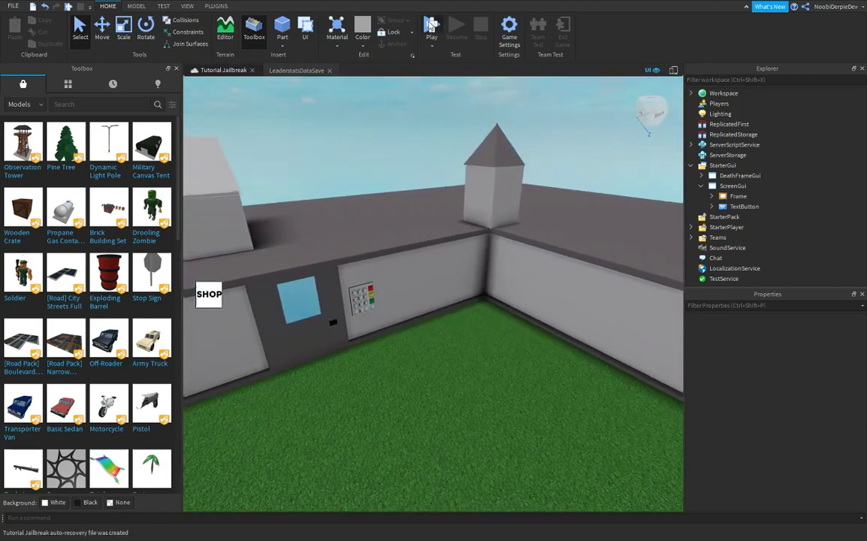
# Step: Start a playtest and try to copy the ClientChatModules folder from the Chat service
pyautogui.press('F5')
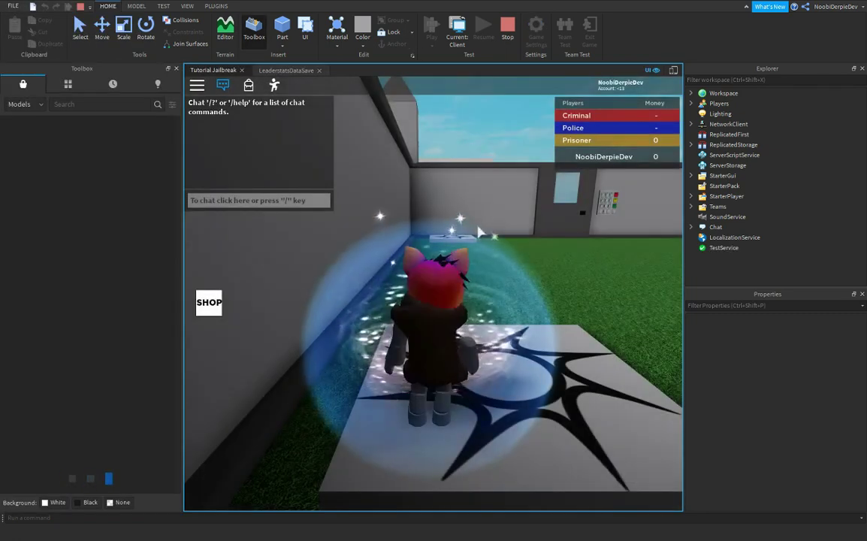
pyautogui.moveTo(481, 232); pyautogui.dragTo(492, 275, button='right')
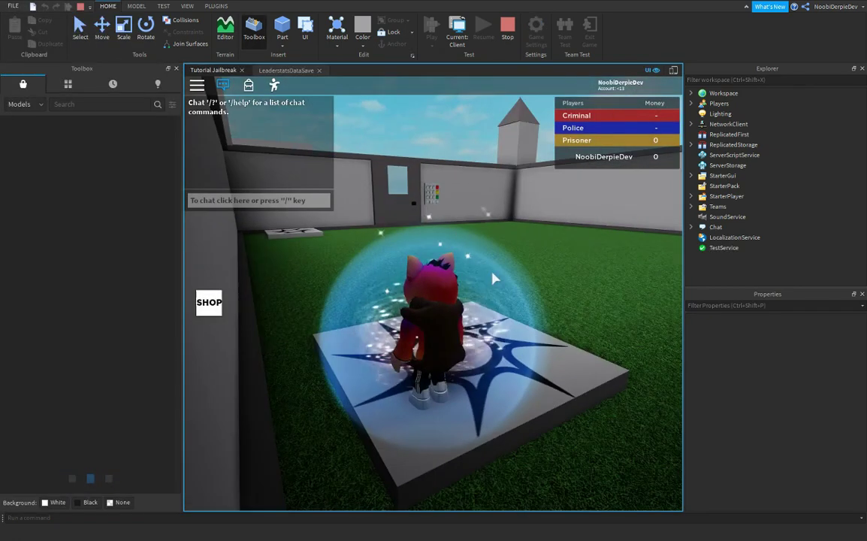
pyautogui.press('w')
pyautogui.press('d')
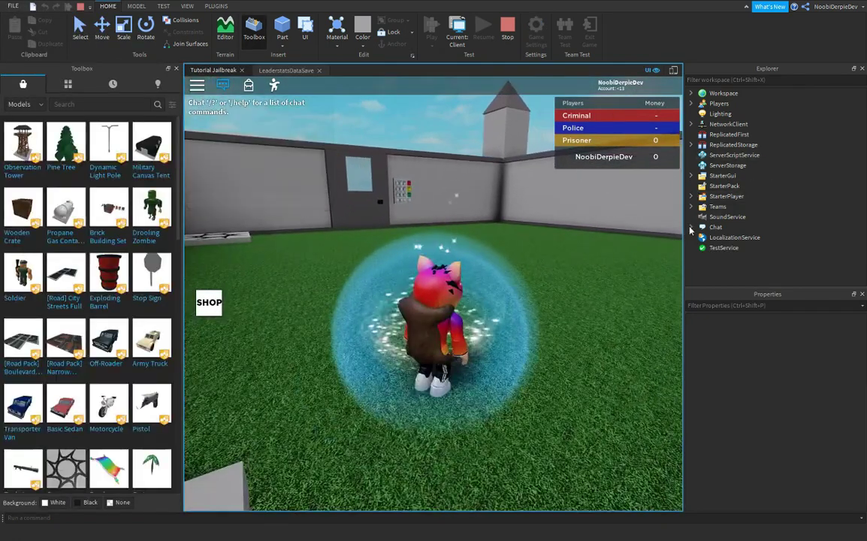
pyautogui.click(690, 227)
pyautogui.click(727, 249)
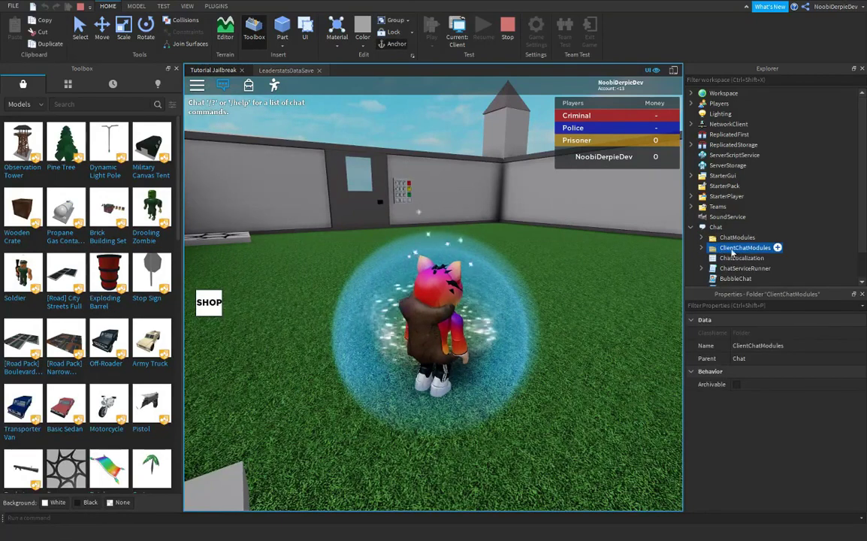
pyautogui.rightClick(737, 249)
pyautogui.click(747, 266)
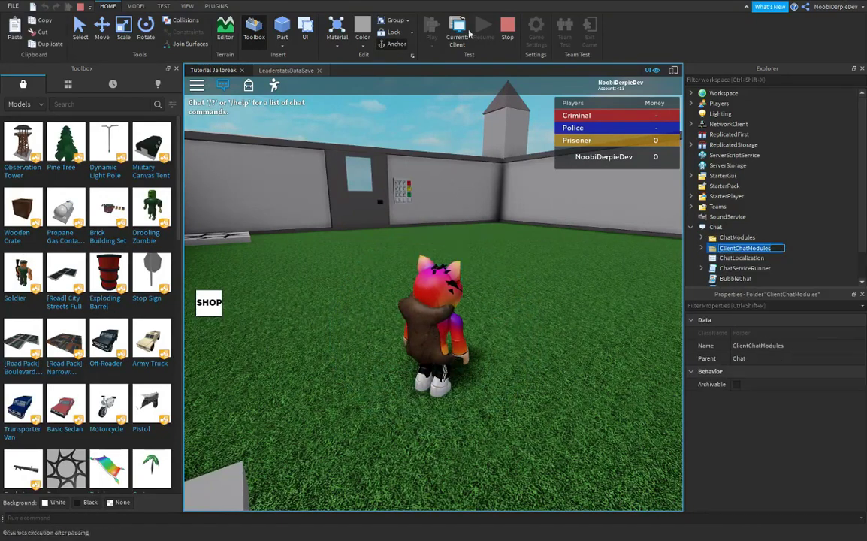
# Step: Stop the playtest and try to paste the ClientChatModules folder into the Chat service
pyautogui.click(514, 41)
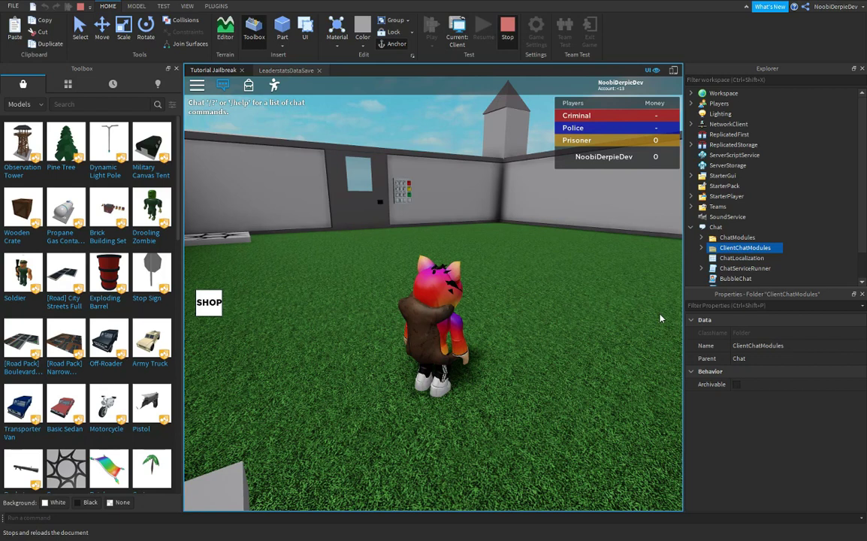
pyautogui.hotkey('shift', 'F5')
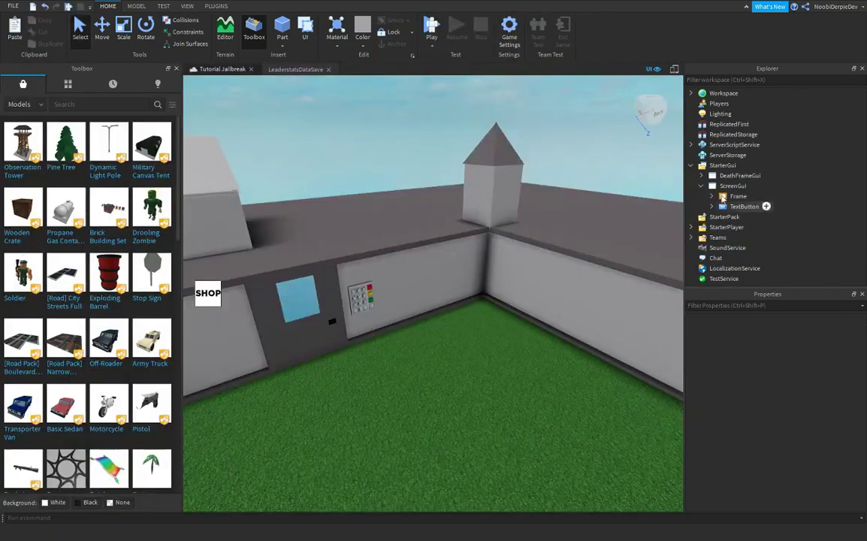
pyautogui.click(692, 166)
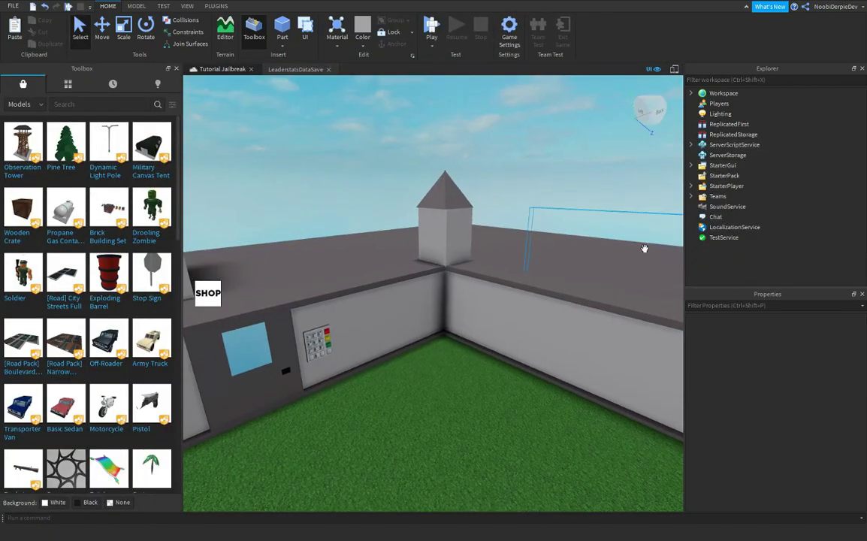
pyautogui.rightClick(715, 217)
pyautogui.click(760, 245)
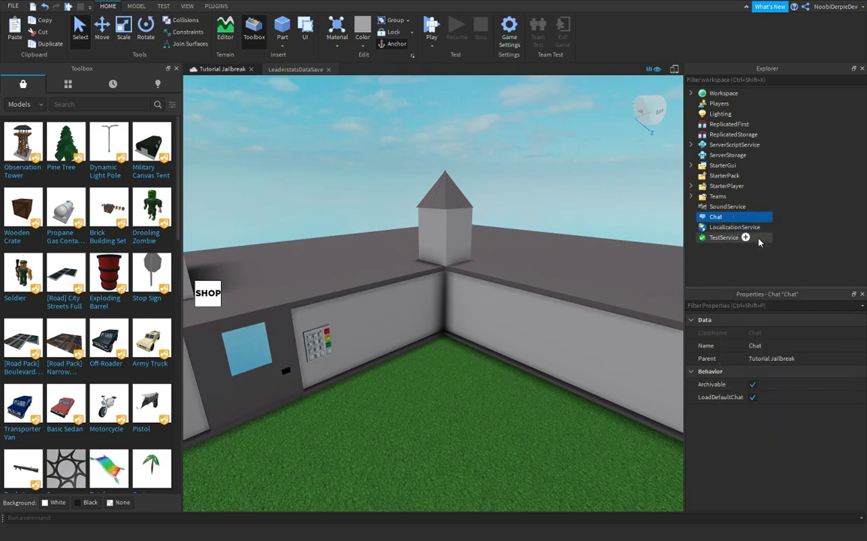
pyautogui.rightClick(714, 219)
pyautogui.click(738, 248)
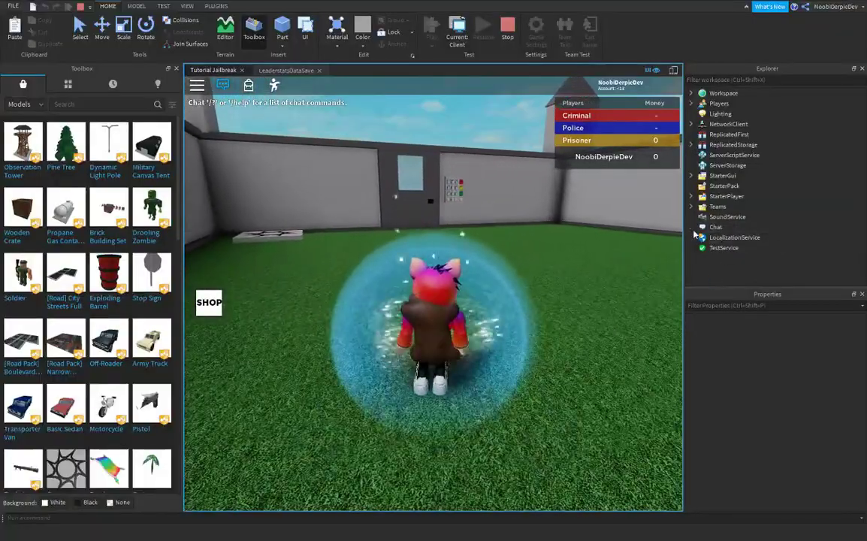
# Step: Copy the ClientChatModules folder from the Chat service of the running playtest
pyautogui.click(691, 227)
pyautogui.click(740, 247)
pyautogui.rightClick(735, 249)
pyautogui.click(745, 274)
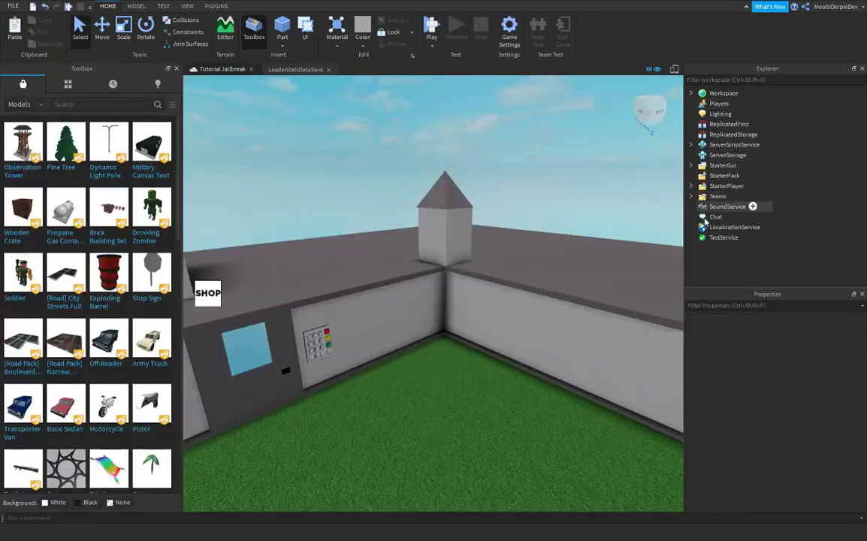
# Step: Paste the copied ClientChatModules folder into the Chat service in edit mode and expand it
pyautogui.click(723, 216)
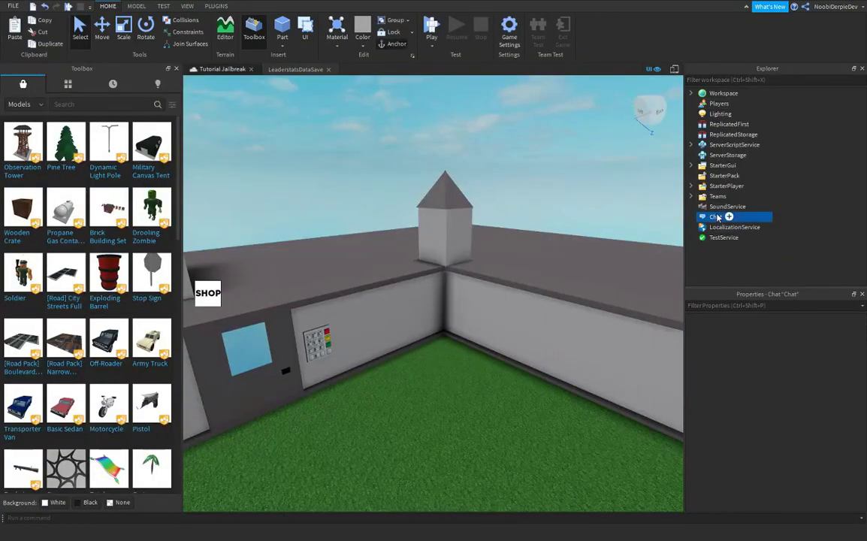
pyautogui.rightClick(721, 216)
pyautogui.click(734, 242)
pyautogui.click(701, 227)
# Step: Delete CommandModules, MessageCreatorModules, ChatConstants and ChatLocalization from the ClientChatModules folder, keeping only ChatSettings
pyautogui.click(752, 237)
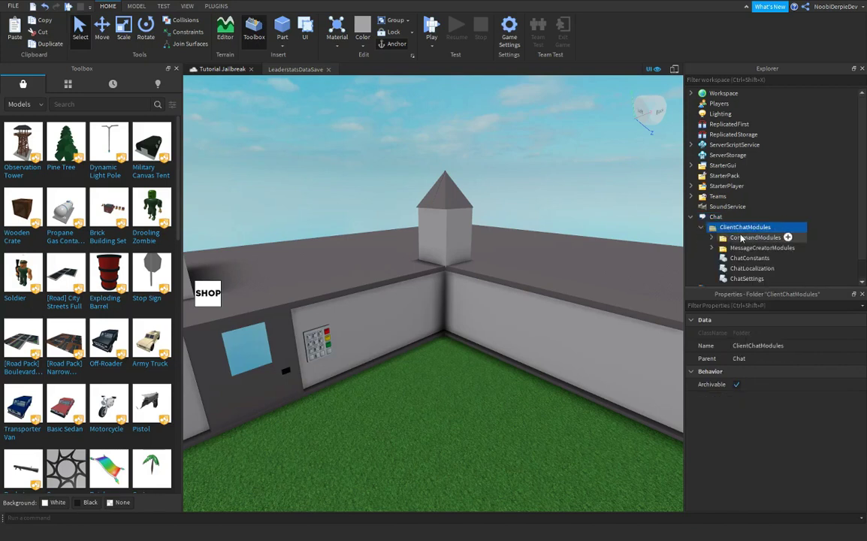
pyautogui.press('Delete')
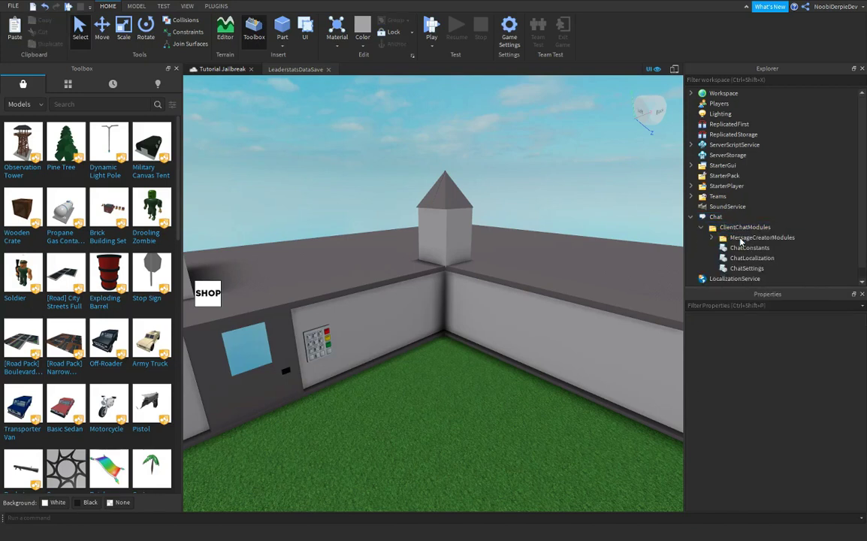
pyautogui.click(741, 238)
pyautogui.press('Delete')
pyautogui.click(741, 238)
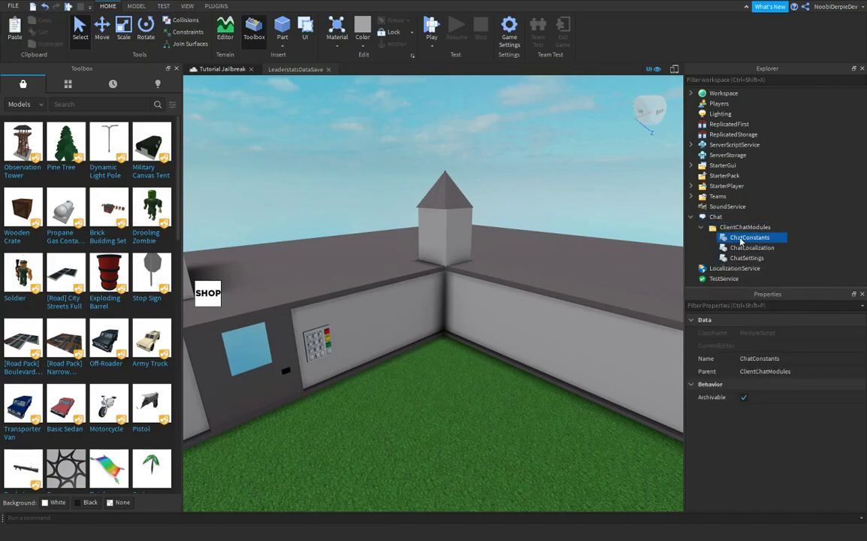
pyautogui.press('Delete')
pyautogui.click(728, 248)
pyautogui.click(733, 228)
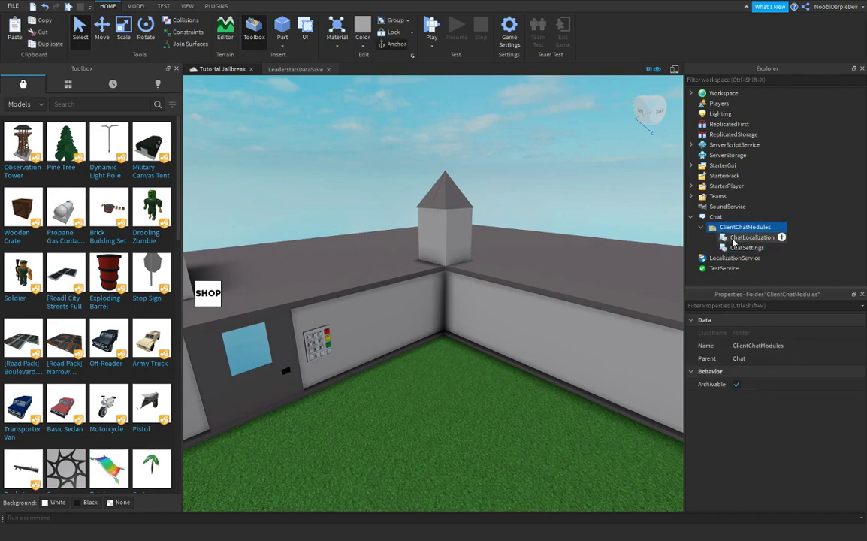
pyautogui.doubleClick(734, 238)
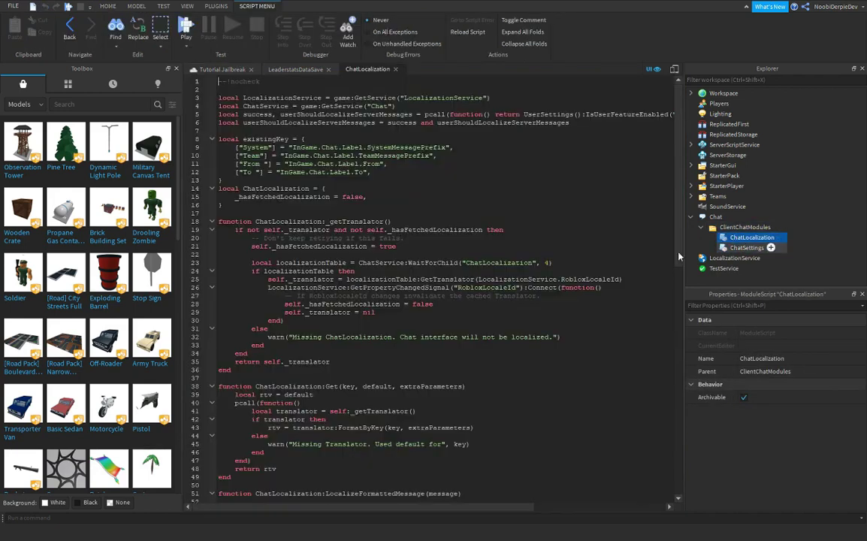
pyautogui.click(747, 237)
pyautogui.press('Delete')
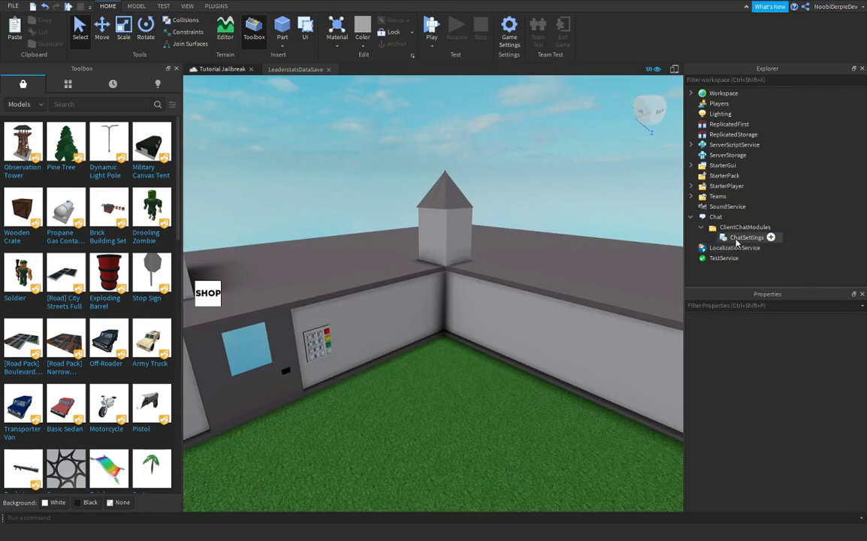
# Step: Set module.BubbleChatEnabled to true in the ChatSettings script and close the script
pyautogui.doubleClick(740, 237)
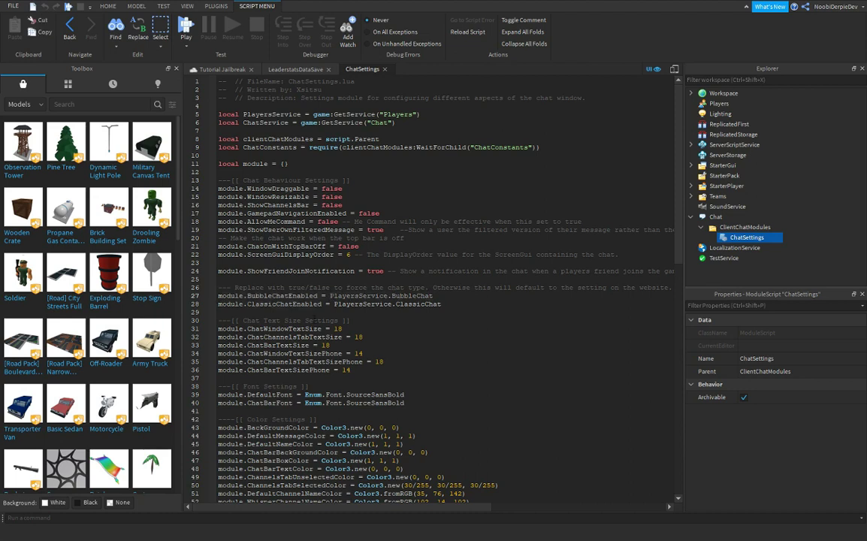
pyautogui.write('true')
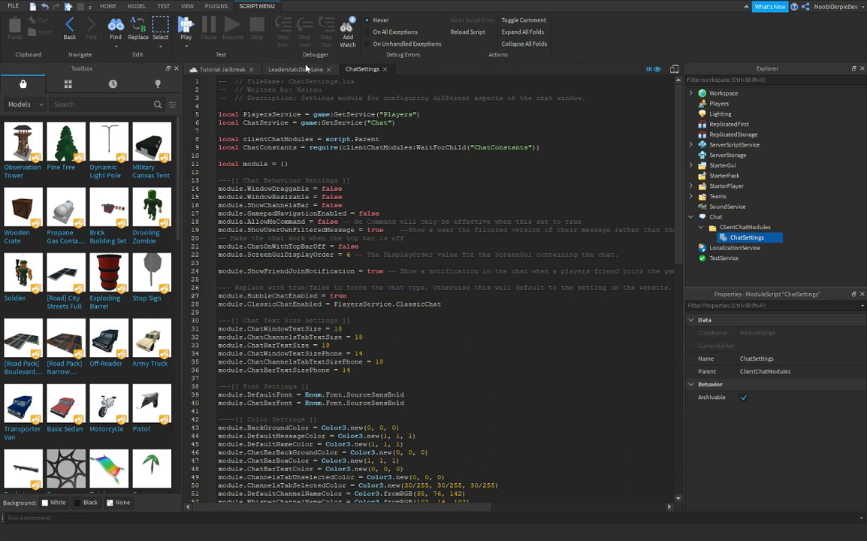
pyautogui.click(382, 69)
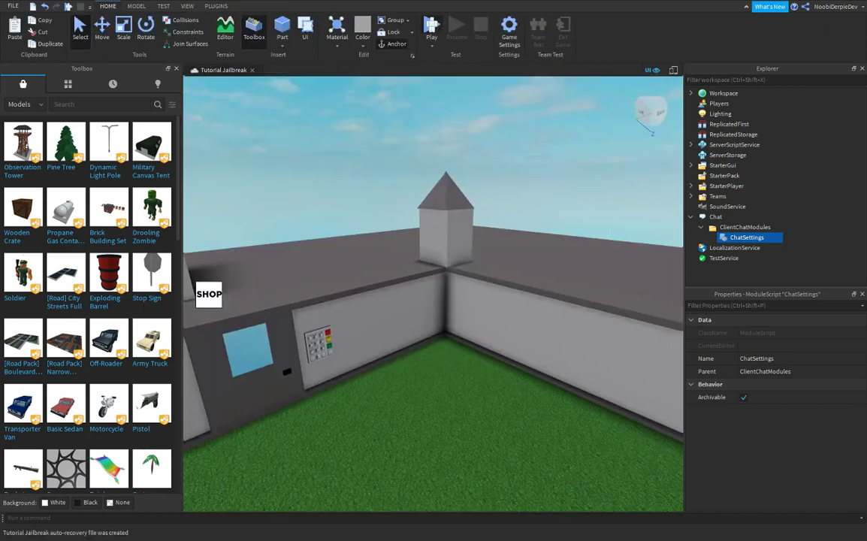
# Step: Start a playtest and send the chat message "i" to test the bubble chat
pyautogui.press('F5')
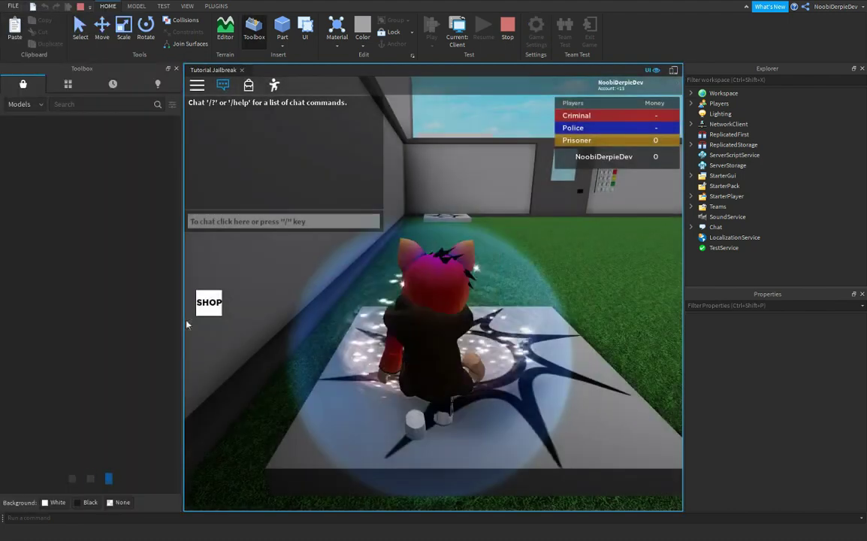
pyautogui.moveTo(203, 317); pyautogui.dragTo(203, 317, button='right')
pyautogui.press('w')
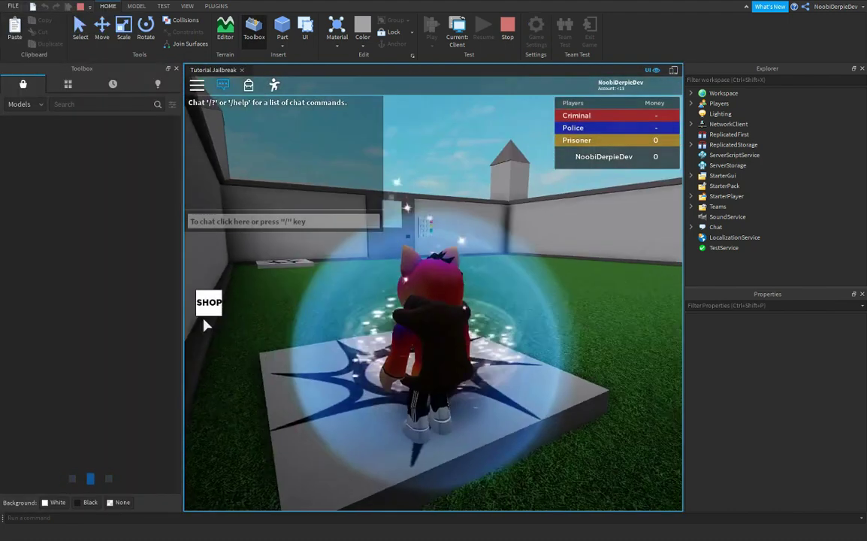
pyautogui.press('shift')
pyautogui.press('/')
pyautogui.write('i')
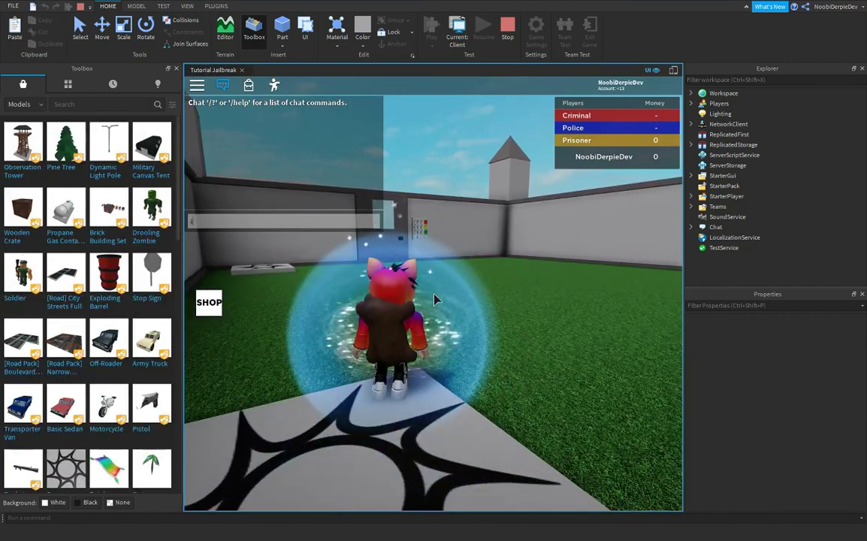
pyautogui.press('Return')
# Step: Send the chat messages "hi guysss" and "HIIIIII" in the playtest
pyautogui.press('/')
pyautogui.write('hi guysss')
pyautogui.press('Return')
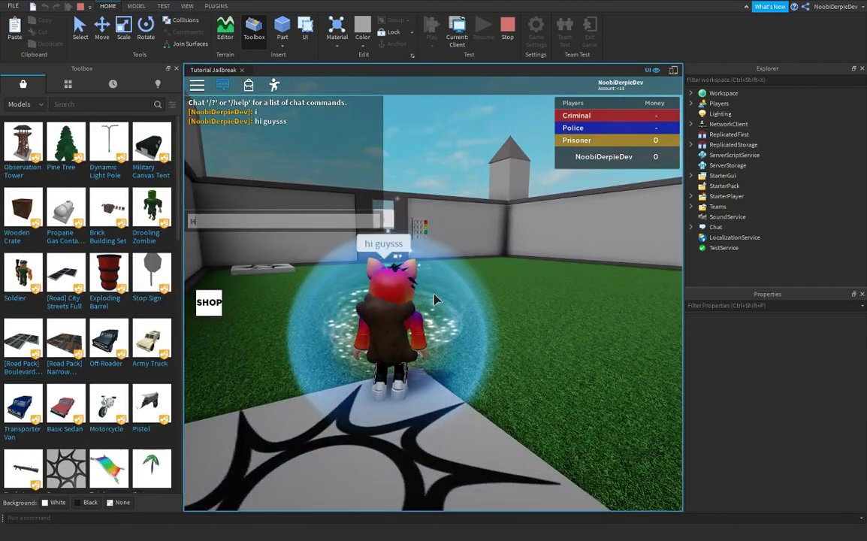
pyautogui.press('/')
pyautogui.write('HIIIIII')
pyautogui.press('Return')
# Step: Turn the character to face the camera, jump, and run the "/e dance" chat command
pyautogui.press('w')
pyautogui.press('shift')
pyautogui.press('s')
pyautogui.press('space')
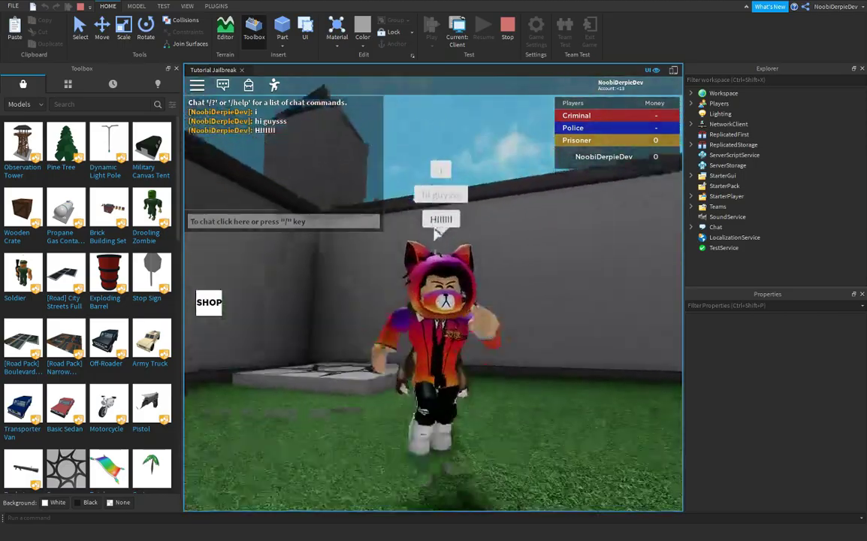
pyautogui.press('space')
pyautogui.press('/')
pyautogui.write('/e dance')
pyautogui.press('Return')
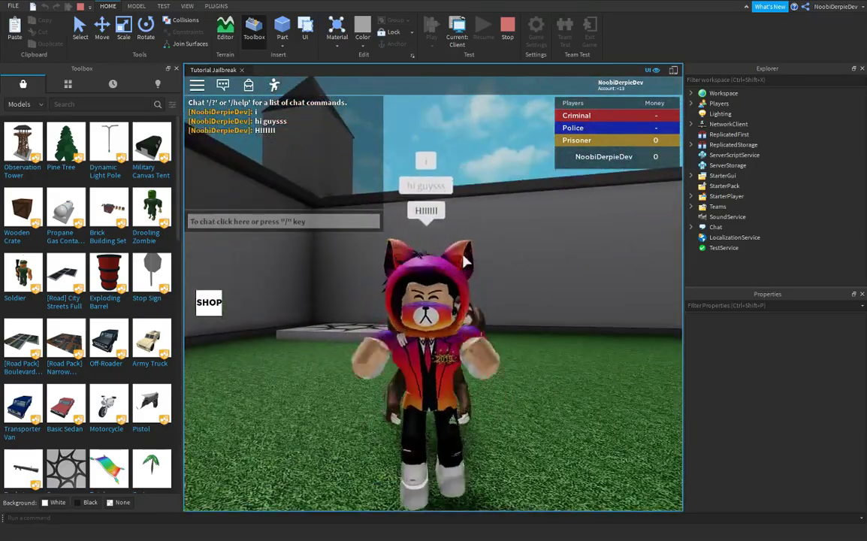
# Step: Move the character across the yard and out past the prison wall to check the team change
pyautogui.moveTo(464, 260); pyautogui.dragTo(490, 254, button='right')
pyautogui.press('w')
pyautogui.press('space')
pyautogui.scroll(-3, 489, 254)
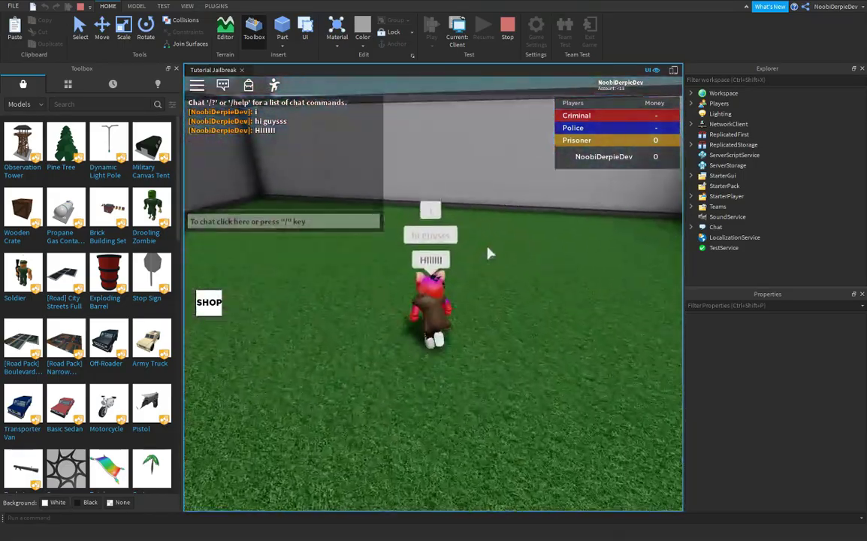
pyautogui.press('w')
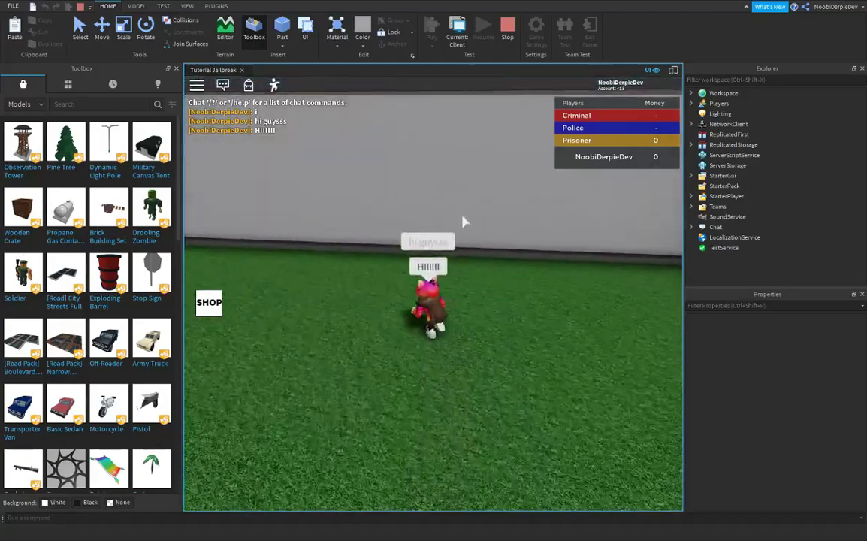
pyautogui.press('w')
pyautogui.moveTo(465, 226); pyautogui.dragTo(466, 222, button='right')
pyautogui.press('space')
pyautogui.scroll(-10, 463, 222)
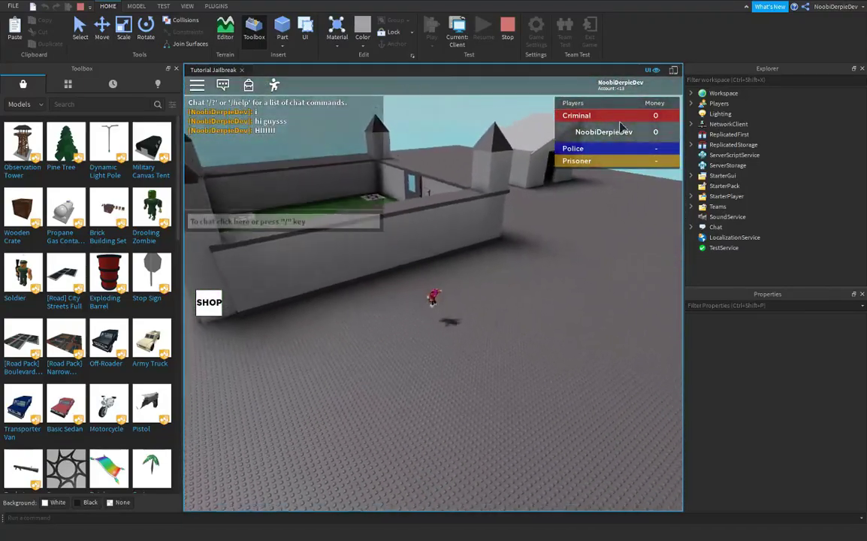
# Step: View the client log in the Developer Console and stop the playtest
pyautogui.press('F9')
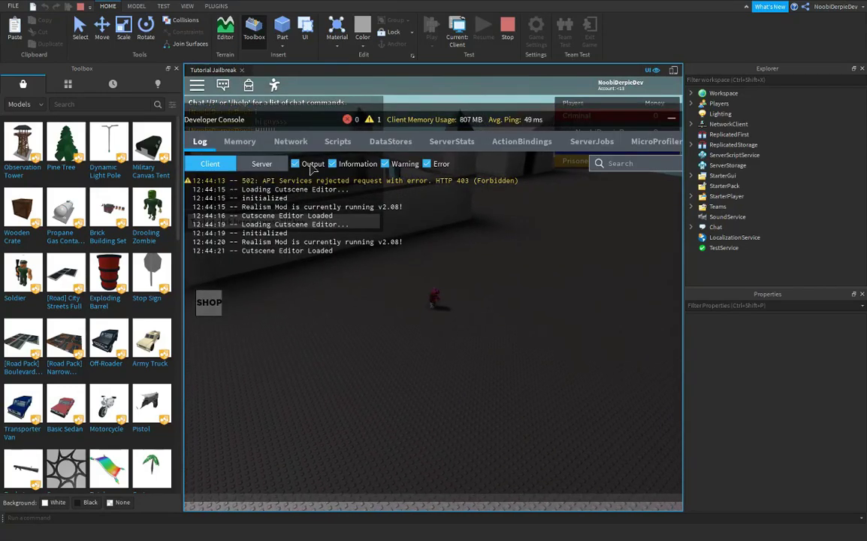
pyautogui.click(510, 33)
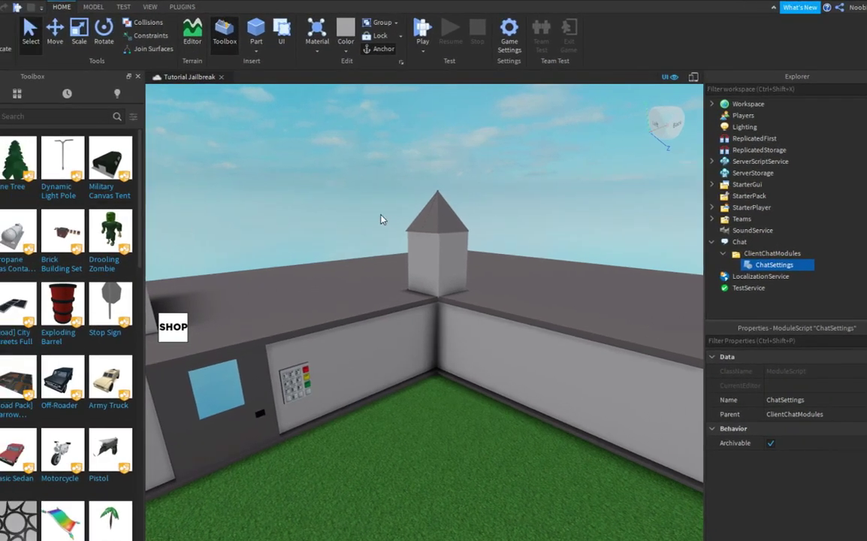
# Step: On the Roblox website, enable Studio access to API services in Tutorial Jailbreak's game configuration and save it
pyautogui.moveTo(381, 216); pyautogui.dragTo(389, 218, button='right')
pyautogui.press('F11')
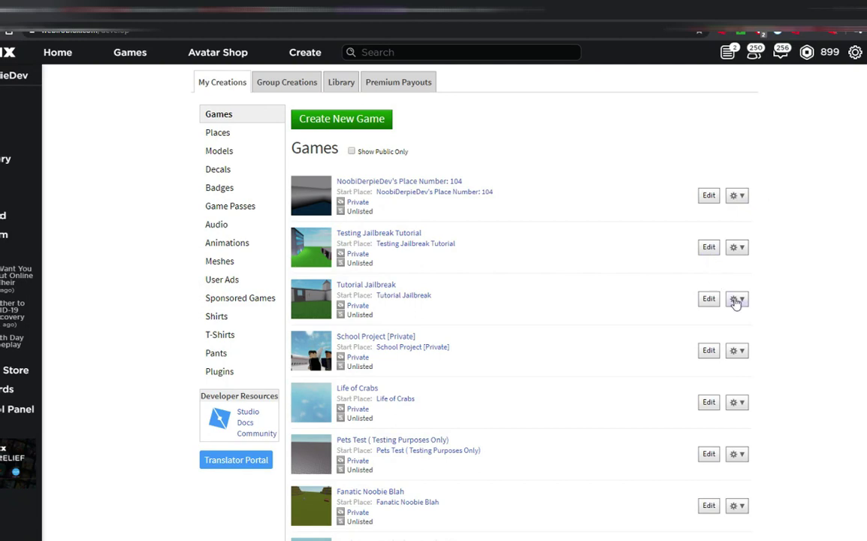
pyautogui.click(736, 300)
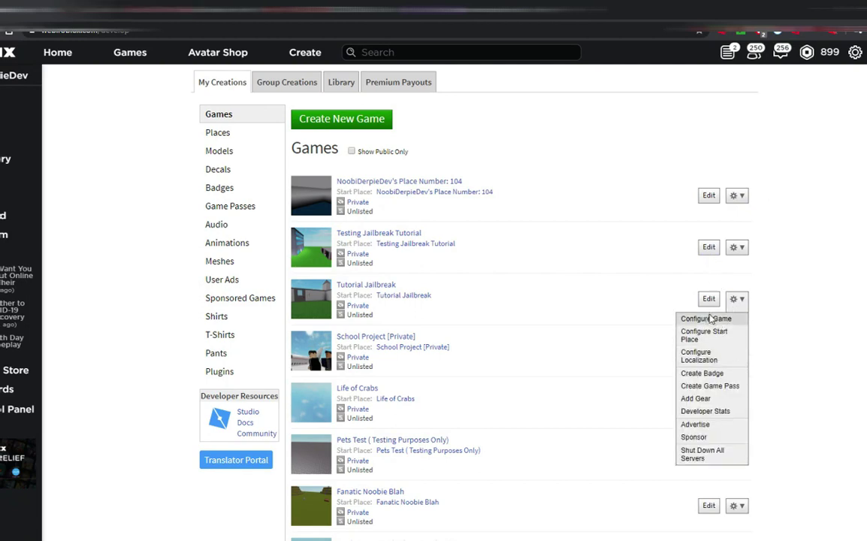
pyautogui.click(737, 300)
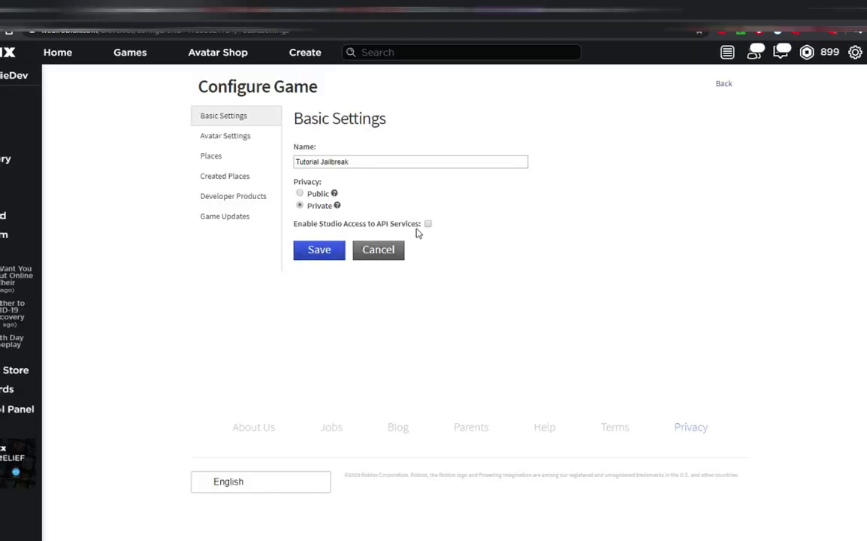
pyautogui.click(316, 251)
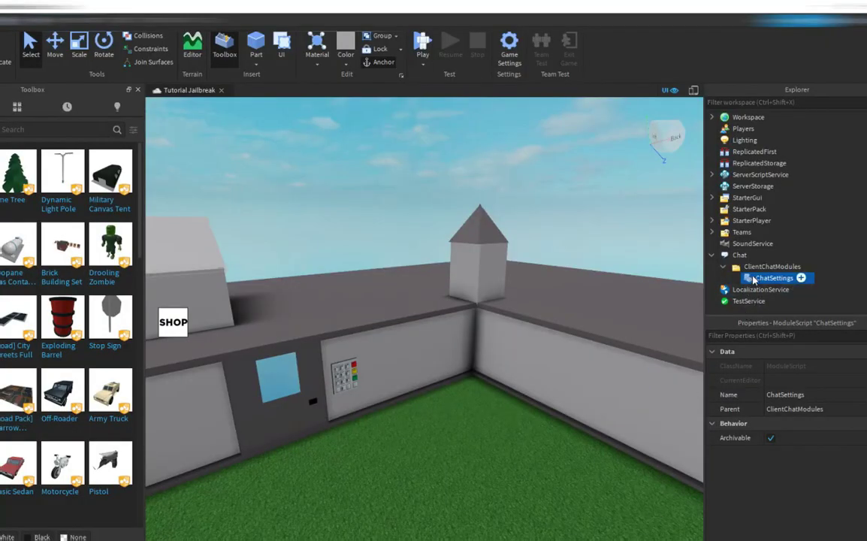
# Step: Back in Roblox Studio, turn on Allow HTTP Requests in the game settings options and save them
pyautogui.doubleClick(754, 279)
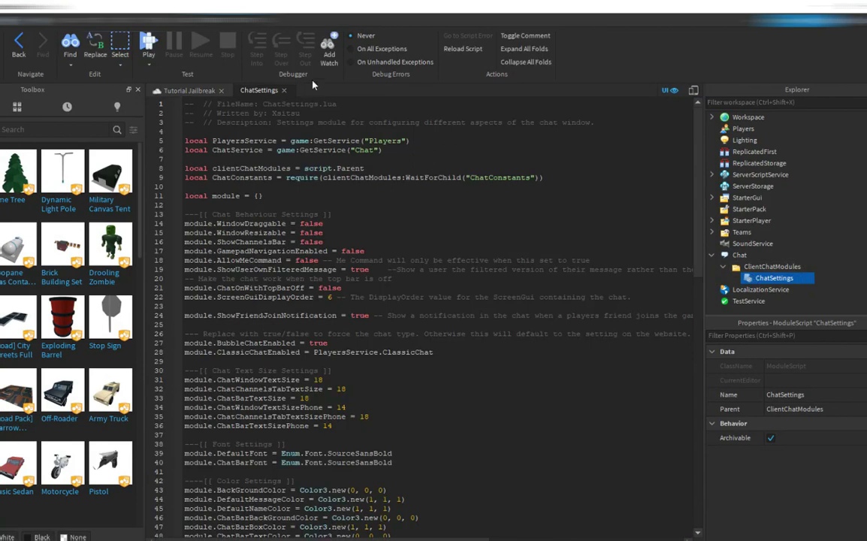
pyautogui.click(284, 91)
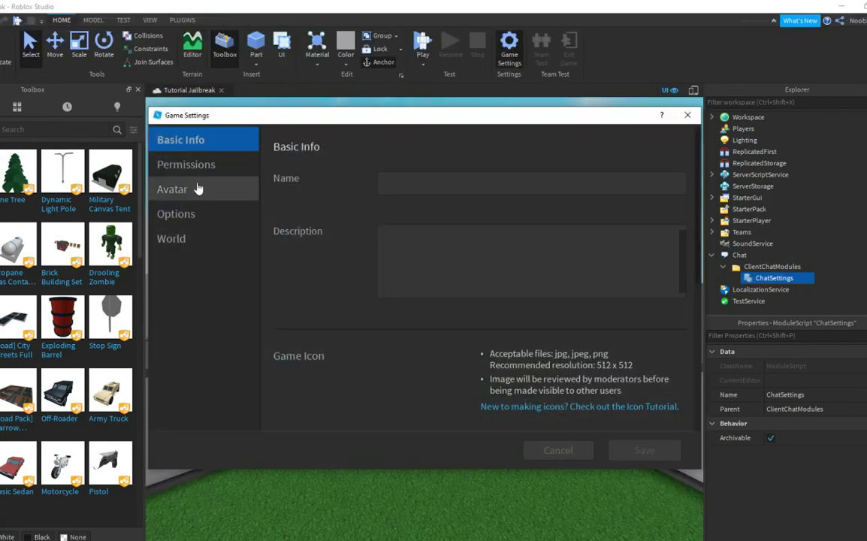
pyautogui.click(193, 165)
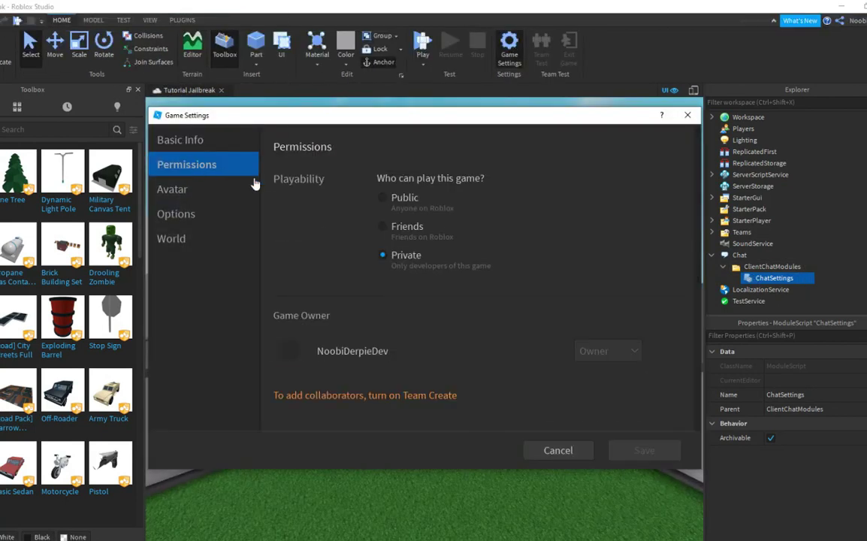
pyautogui.click(212, 189)
pyautogui.click(199, 218)
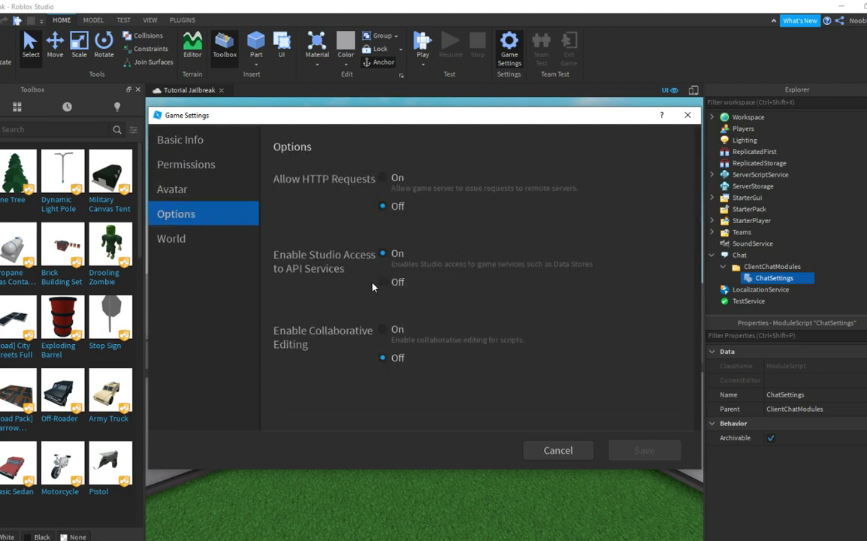
pyautogui.click(384, 180)
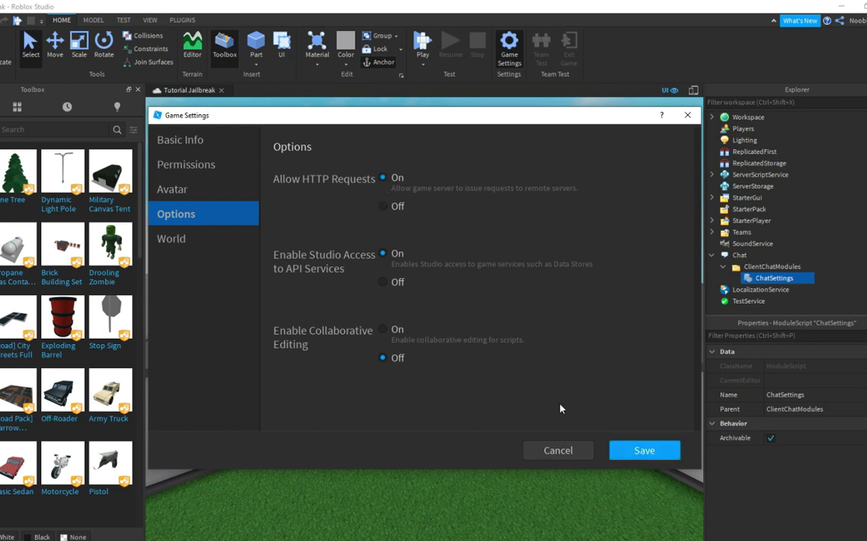
pyautogui.click(617, 456)
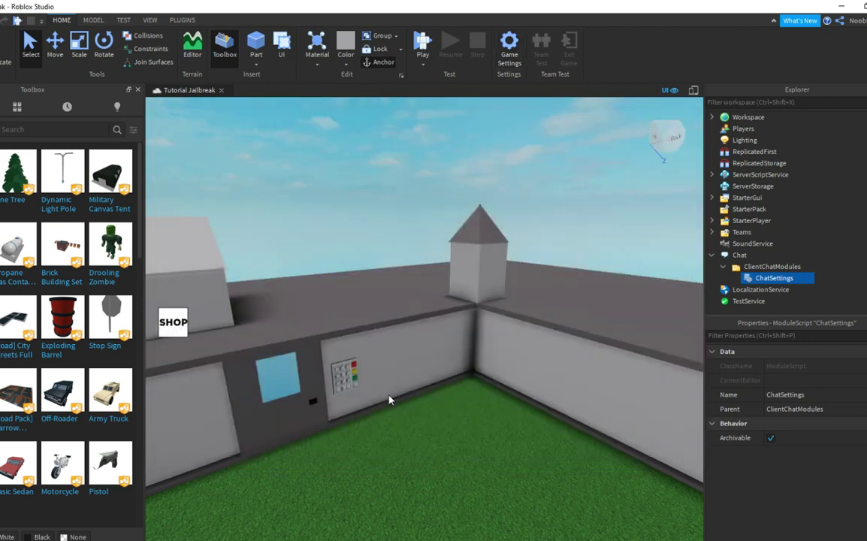
# Step: Insert the Pistol model from the toolbox onto the grass inside the prison yard
pyautogui.moveTo(388, 400); pyautogui.dragTo(373, 383, button='right')
pyautogui.press('F11')
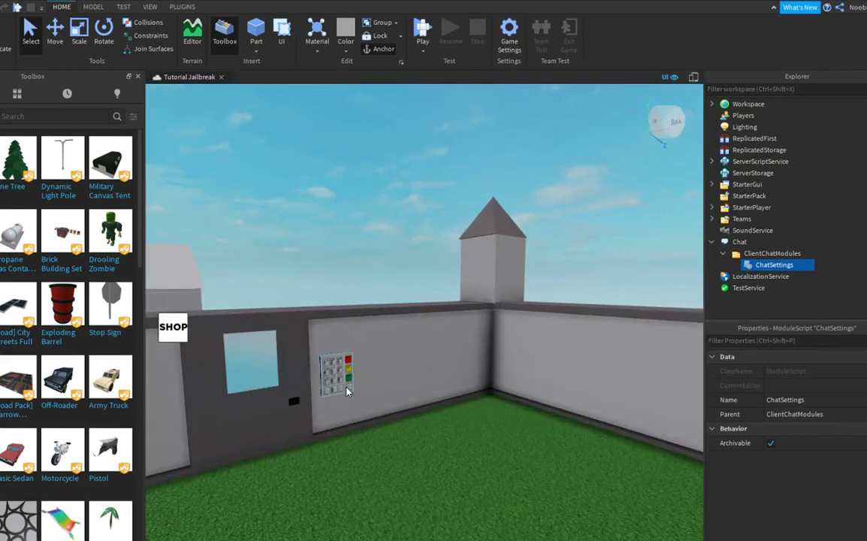
pyautogui.moveTo(471, 243); pyautogui.dragTo(485, 303, button='right')
pyautogui.scroll(-3, 485, 303)
pyautogui.scroll(2, 485, 303)
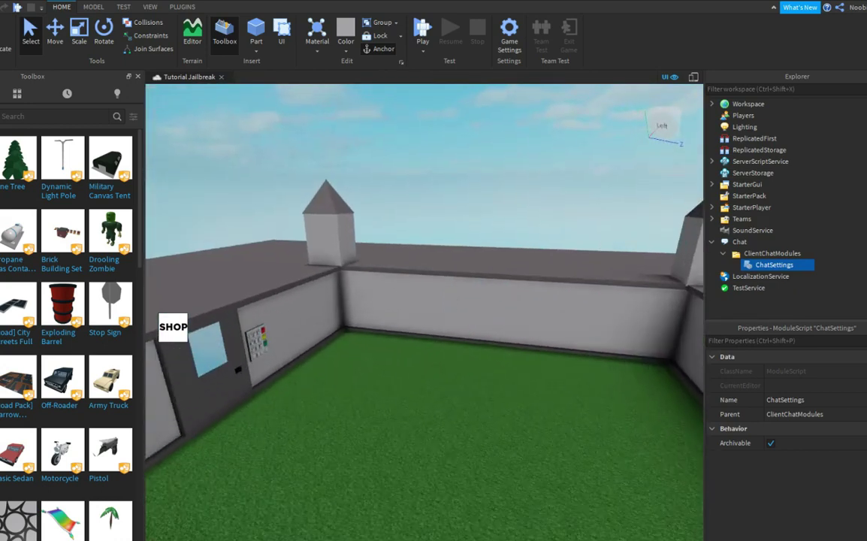
pyautogui.press('w')
pyautogui.moveTo(475, 221); pyautogui.dragTo(474, 218, button='right')
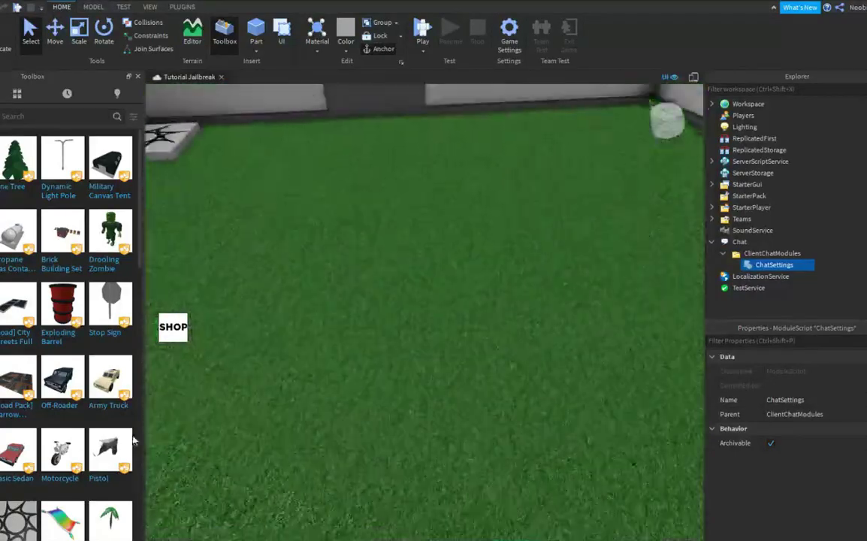
pyautogui.click(110, 451)
pyautogui.click(472, 313)
pyautogui.moveTo(454, 339); pyautogui.dragTo(455, 340, button='right')
pyautogui.moveTo(368, 299); pyautogui.dragTo(368, 299, button='right')
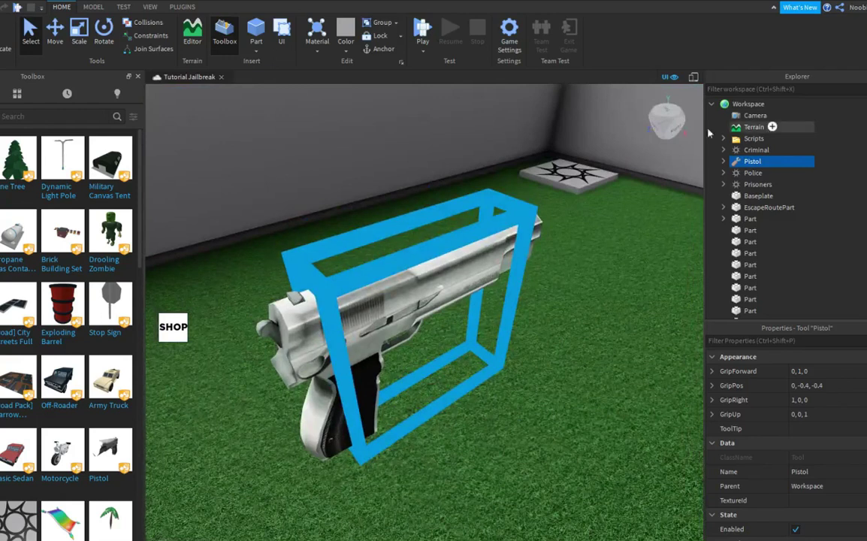
# Step: Duplicate the Handle part of the Pistol tool and place the copy directly under Workspace
pyautogui.click(724, 161)
pyautogui.click(766, 242)
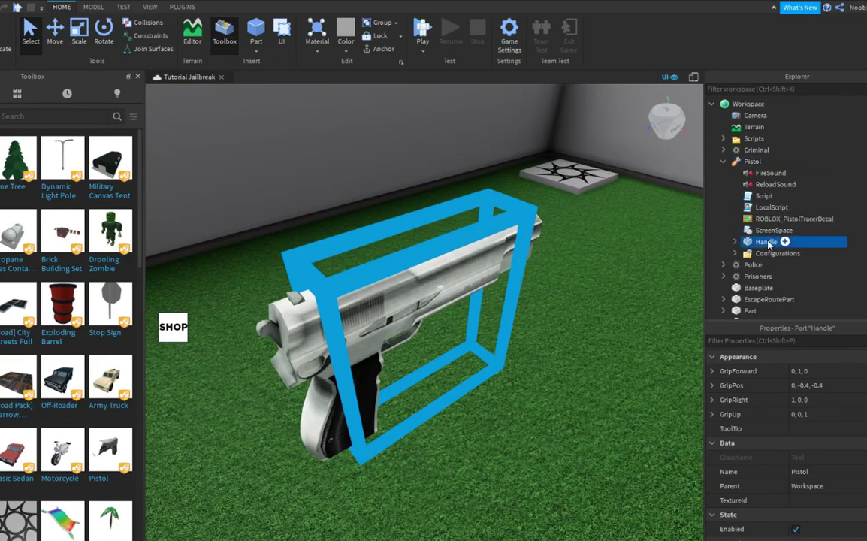
pyautogui.hotkey('ctrl', 'd')
pyautogui.moveTo(774, 199); pyautogui.dragTo(725, 104)
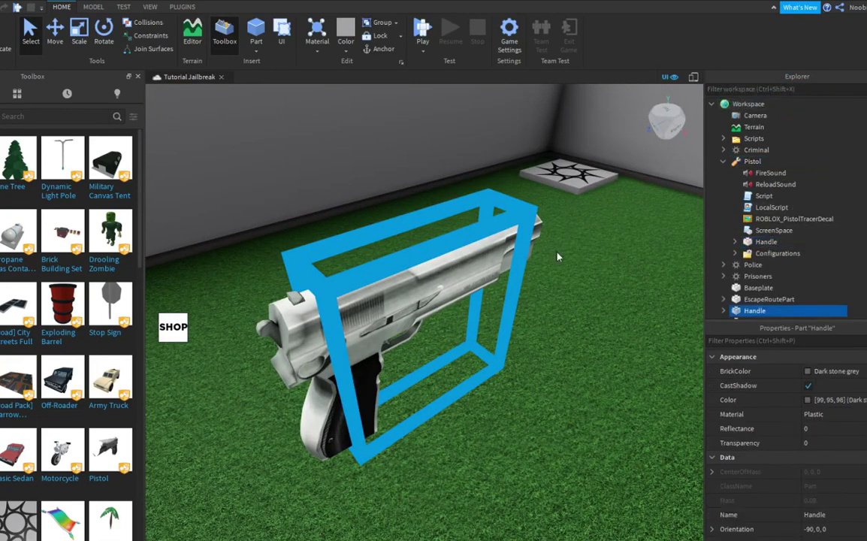
# Step: Move the copied handle sideways, clear of the original pistol
pyautogui.click(62, 43)
pyautogui.moveTo(538, 391); pyautogui.dragTo(251, 118)
pyautogui.moveTo(440, 290); pyautogui.dragTo(440, 290, button='right')
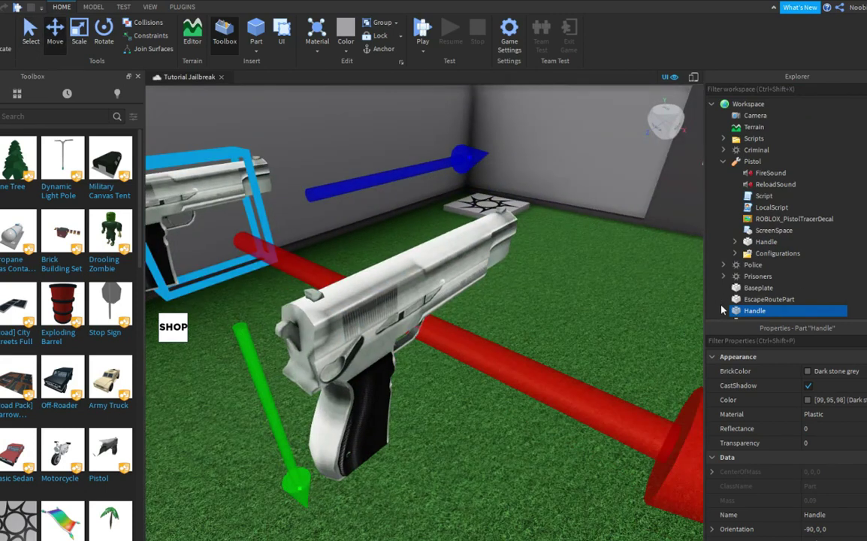
# Step: Delete the TouchInterest object from the copied Handle in Workspace
pyautogui.scroll(-3, 722, 309)
pyautogui.click(724, 219)
pyautogui.click(760, 230)
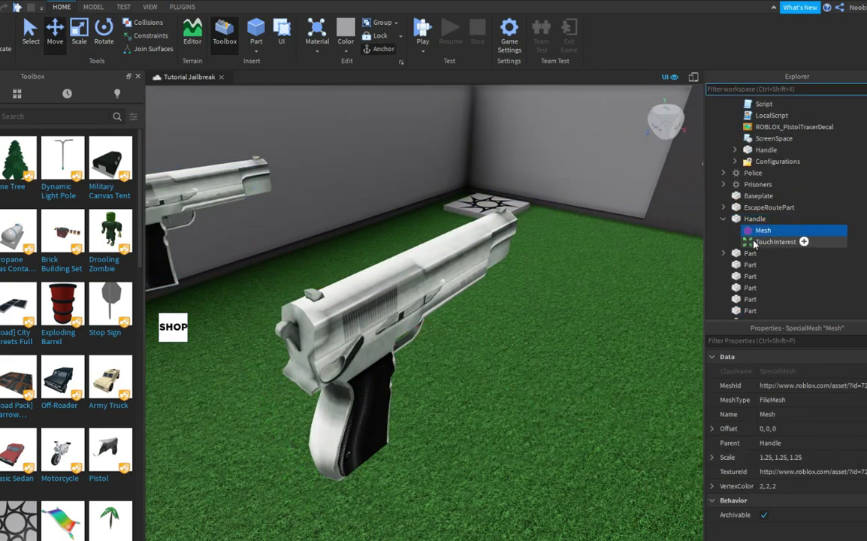
pyautogui.click(754, 243)
pyautogui.press('Delete')
# Step: Reposition the copied handle on the grass in the corner of the prison yard, close to the walls
pyautogui.moveTo(420, 212); pyautogui.dragTo(421, 214, button='right')
pyautogui.scroll(3, 416, 336)
pyautogui.moveTo(395, 360); pyautogui.dragTo(373, 391)
pyautogui.moveTo(373, 390); pyautogui.dragTo(374, 391, button='right')
pyautogui.moveTo(374, 391); pyautogui.dragTo(390, 394)
pyautogui.moveTo(373, 391); pyautogui.dragTo(389, 395, button='right')
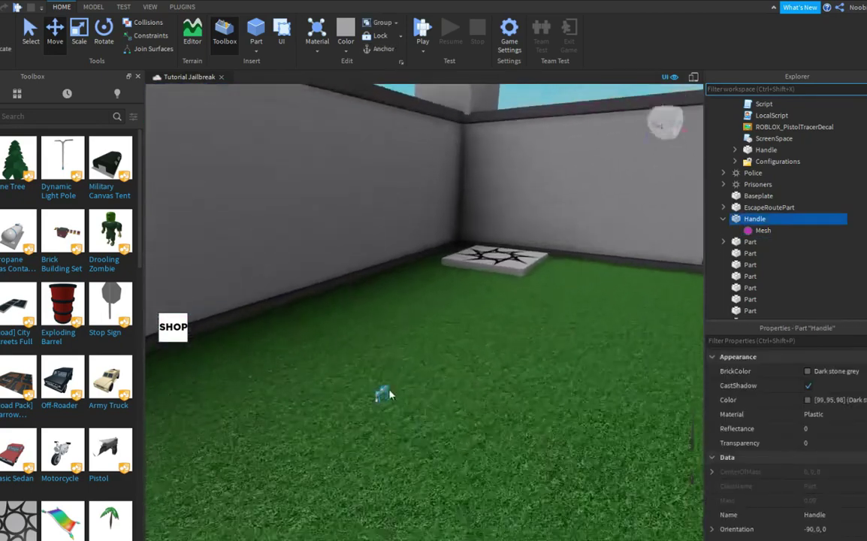
pyautogui.moveTo(390, 395); pyautogui.dragTo(400, 383)
pyautogui.moveTo(390, 394); pyautogui.dragTo(400, 383, button='right')
pyautogui.moveTo(400, 384); pyautogui.dragTo(320, 436)
pyautogui.moveTo(339, 413); pyautogui.dragTo(319, 435, button='right')
pyautogui.moveTo(319, 436); pyautogui.dragTo(317, 394)
pyautogui.moveTo(319, 436); pyautogui.dragTo(317, 394, button='right')
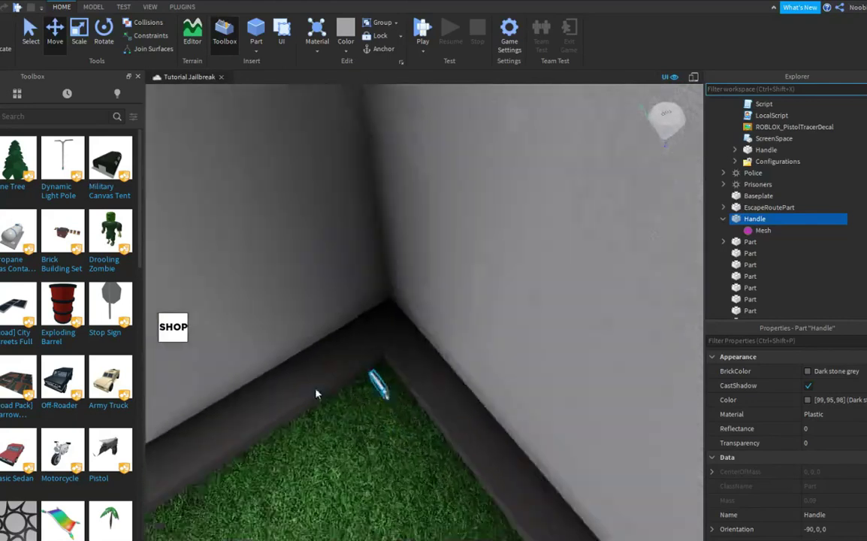
pyautogui.moveTo(317, 394); pyautogui.dragTo(488, 417)
pyautogui.moveTo(316, 394); pyautogui.dragTo(316, 393, button='right')
pyautogui.moveTo(488, 418); pyautogui.dragTo(526, 418)
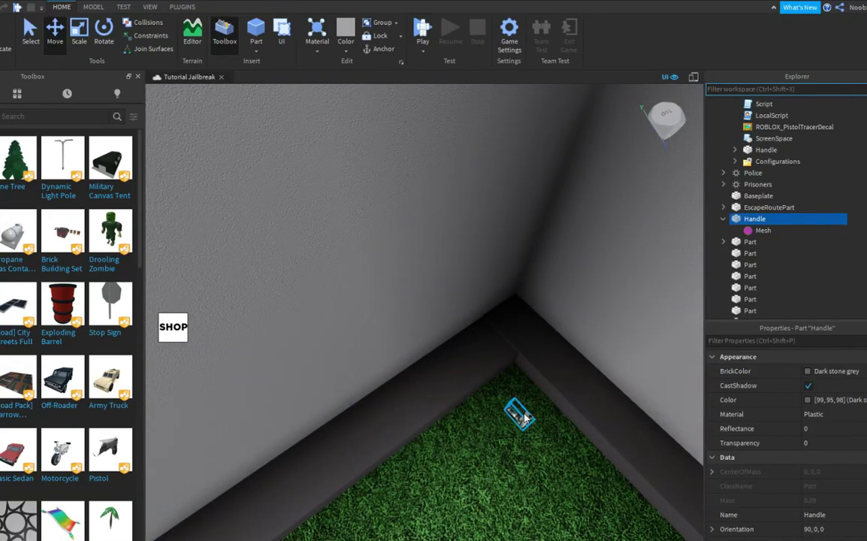
pyautogui.moveTo(525, 422); pyautogui.dragTo(525, 421)
pyautogui.press('f')
pyautogui.moveTo(525, 421); pyautogui.dragTo(524, 421, button='right')
# Step: Rotate the copied handle to an orientation of 0, 160, -90 and lay it flat on the grass
pyautogui.click(30, 33)
pyautogui.press('t')
pyautogui.moveTo(360, 350); pyautogui.dragTo(306, 349)
pyautogui.hotkey('ctrl', 'r')
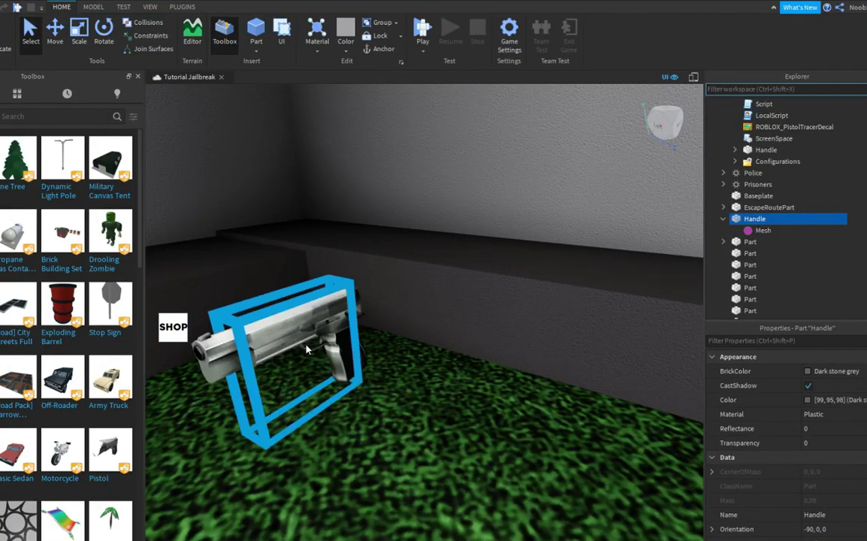
pyautogui.click(102, 33)
pyautogui.moveTo(458, 296); pyautogui.dragTo(544, 330, button='right')
pyautogui.scroll(-5, 544, 331)
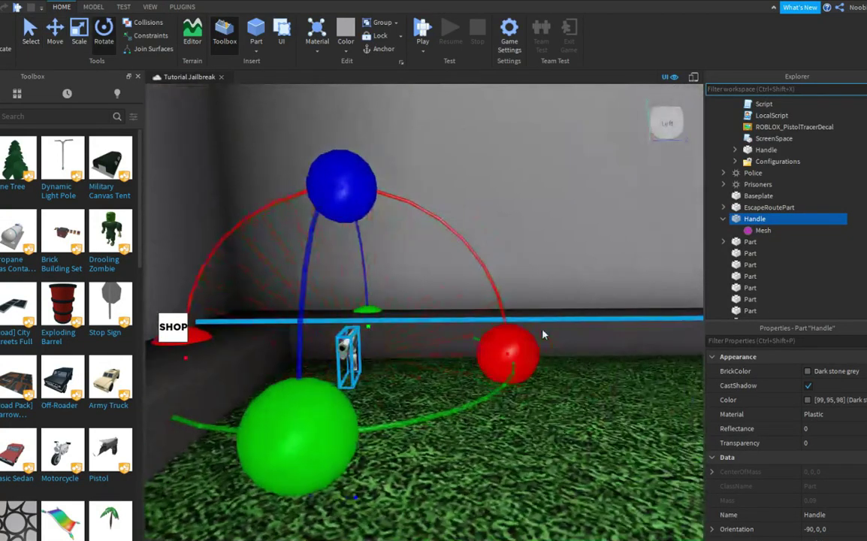
pyautogui.moveTo(507, 355); pyautogui.dragTo(362, 246)
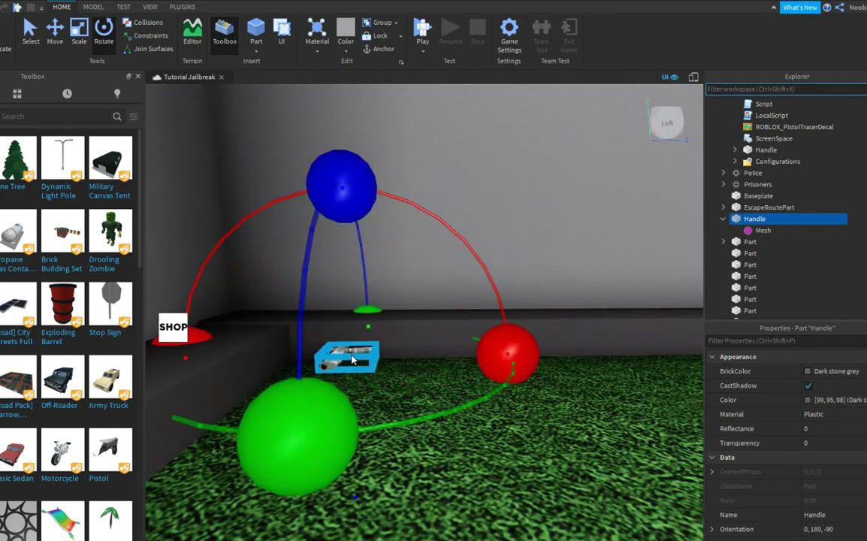
pyautogui.moveTo(352, 359); pyautogui.dragTo(354, 402)
pyautogui.moveTo(290, 505); pyautogui.dragTo(352, 495)
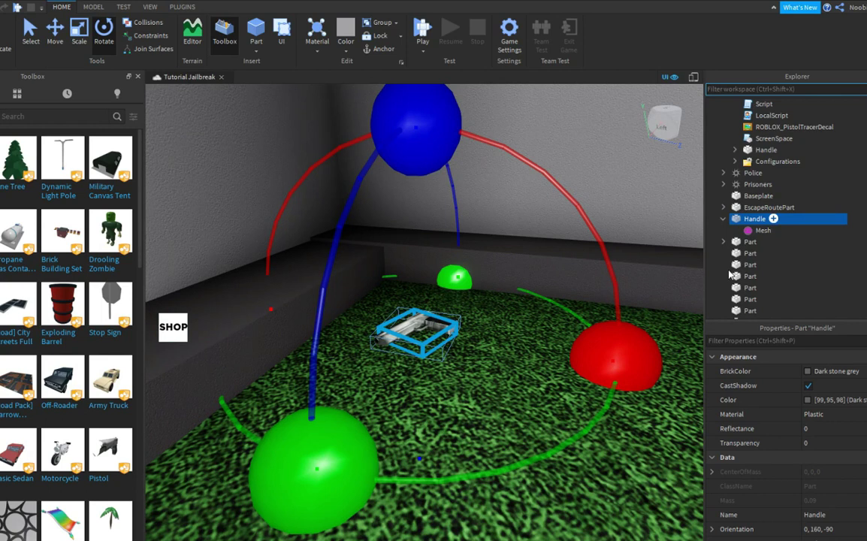
# Step: Add a ClickDetector to the copied Handle part
pyautogui.hotkey('ctrl', 'i')
pyautogui.write('clic')
pyautogui.press('Return')
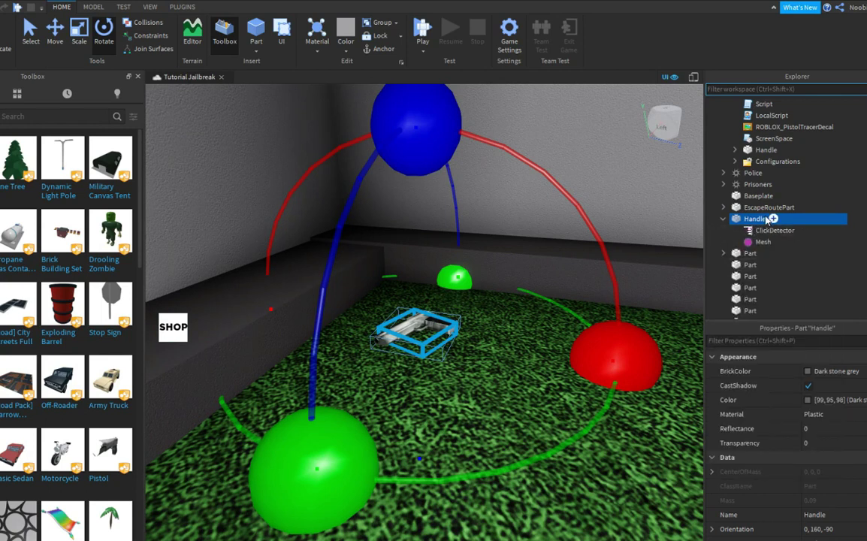
# Step: Add a Script to the copied Handle part
pyautogui.click(773, 219)
pyautogui.write('scrt')
pyautogui.press('BackSpace')
pyautogui.press('BackSpace')
pyautogui.press('BackSpace')
pyautogui.press('BackSpace')
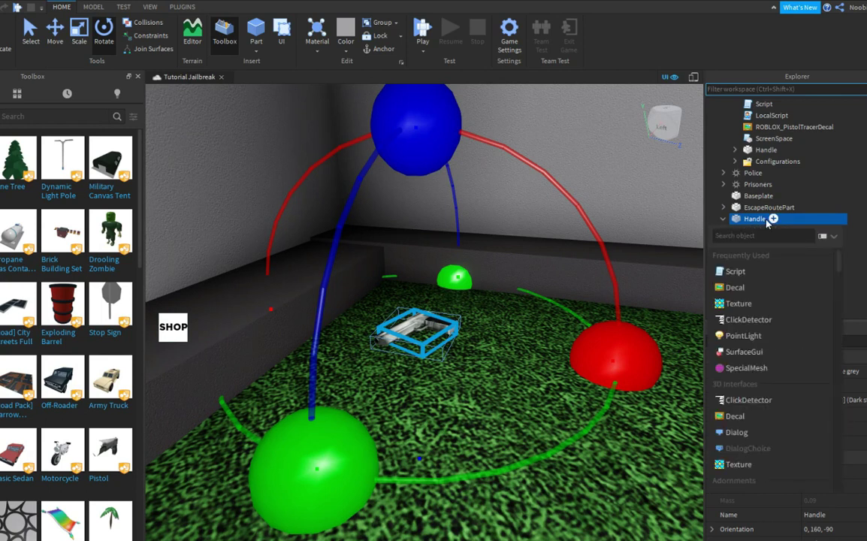
pyautogui.write('script')
pyautogui.press('Return')
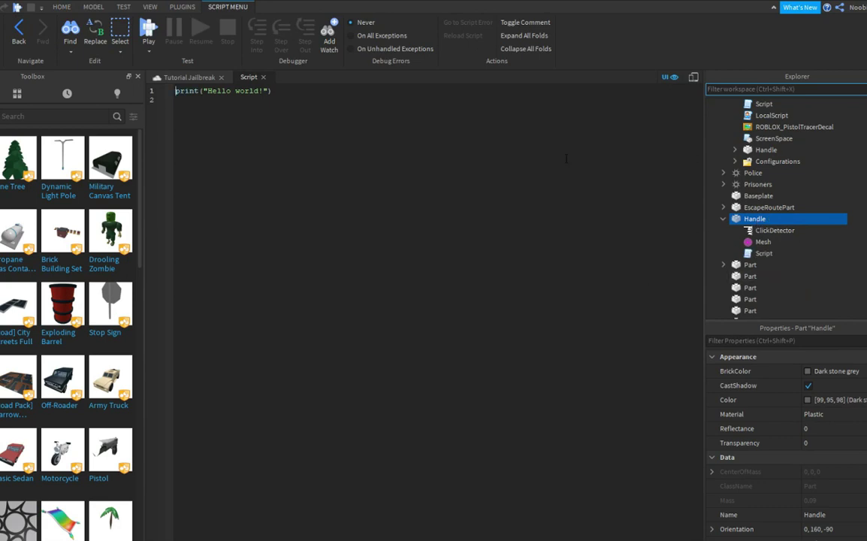
# Step: Create a folder named "Guns" in ServerStorage
pyautogui.click(195, 78)
pyautogui.scroll(2, 795, 148)
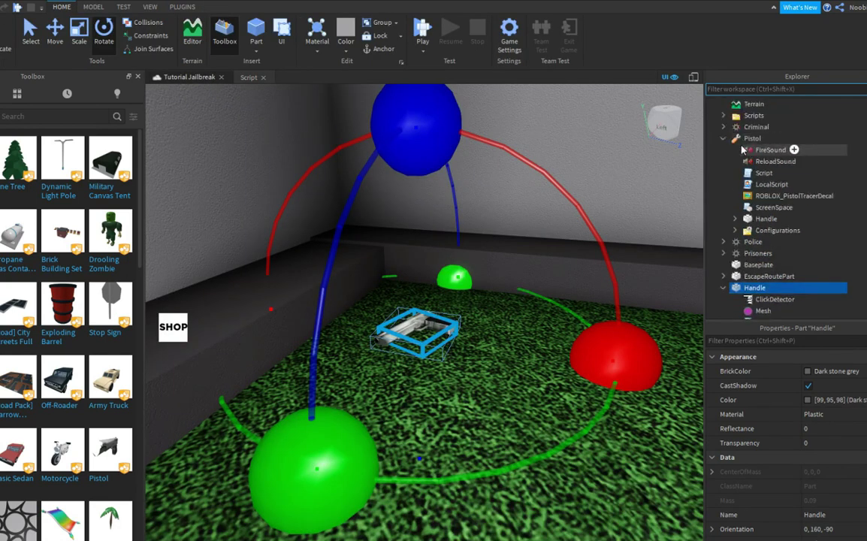
pyautogui.scroll(-8, 739, 208)
pyautogui.scroll(-5, 742, 204)
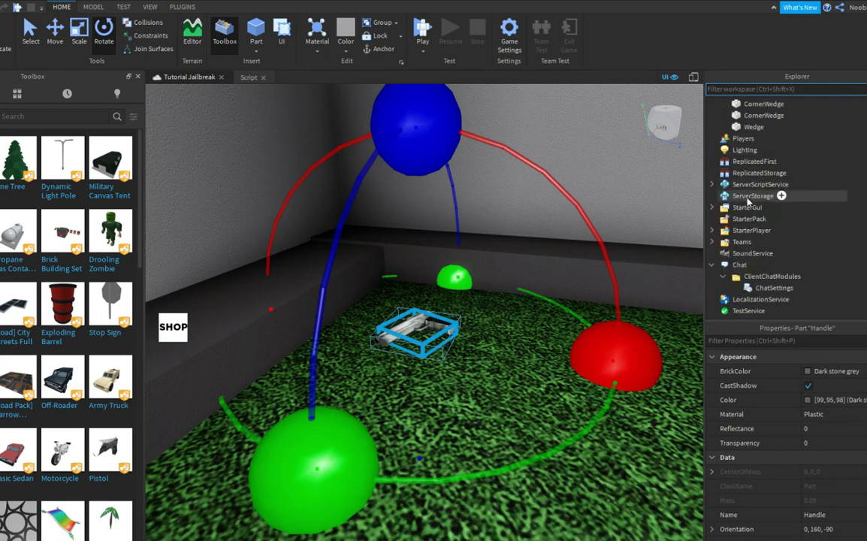
pyautogui.click(782, 196)
pyautogui.click(771, 248)
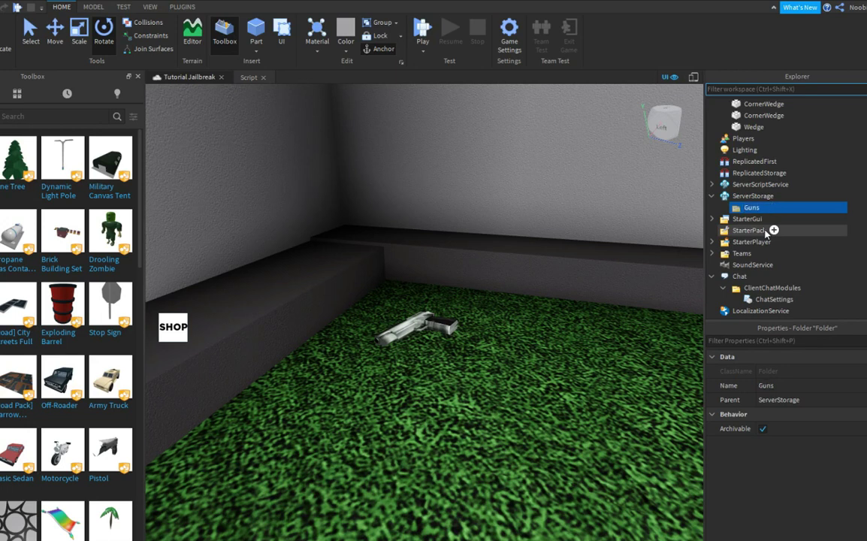
# Step: Move the Pistol tool from Workspace into the Guns folder in ServerStorage
pyautogui.scroll(5, 781, 218)
pyautogui.click(765, 185)
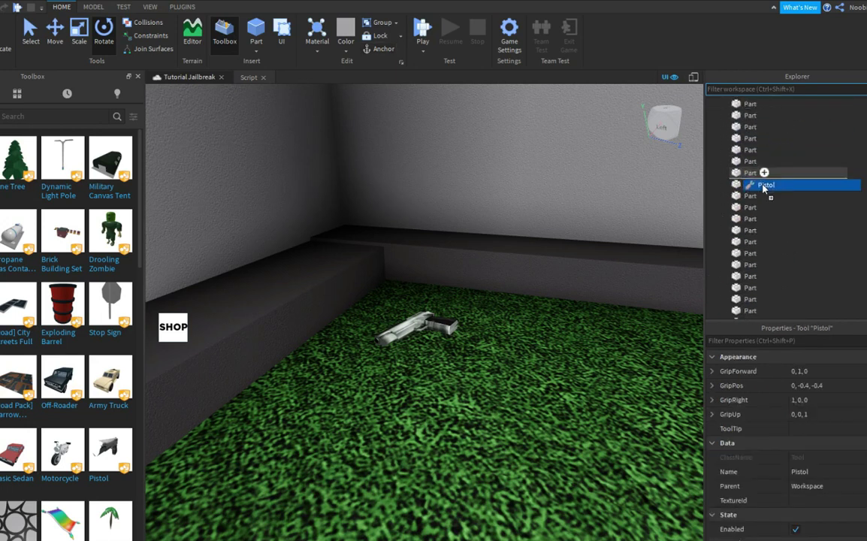
pyautogui.moveTo(765, 188)
pyautogui.mouseDown()
pyautogui.moveTo(755, 218)
pyautogui.moveTo(760, 186)
pyautogui.mouseUp()
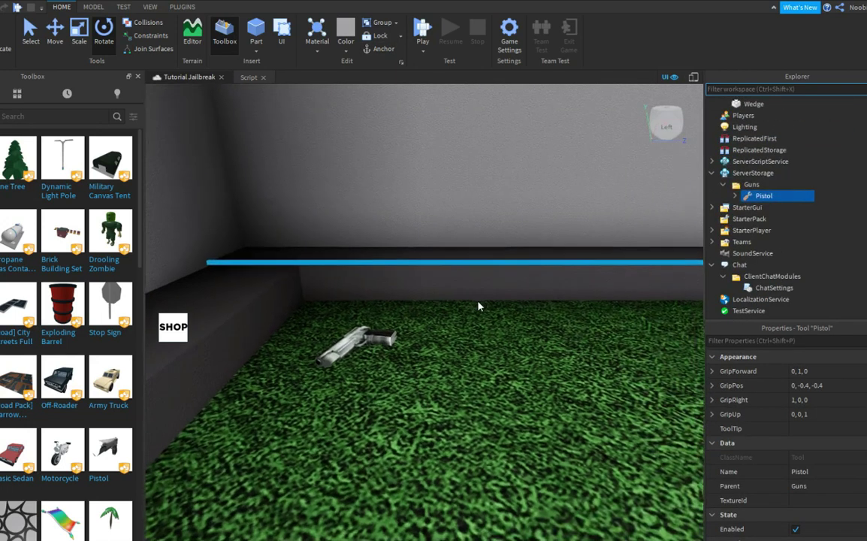
# Step: Replace the Handle script's default code with script.Parent.ClickDetector.MouseClick:Connect(function() and its closing end)
pyautogui.moveTo(479, 306); pyautogui.dragTo(445, 329, button='right')
pyautogui.click(402, 315)
pyautogui.doubleClick(754, 139)
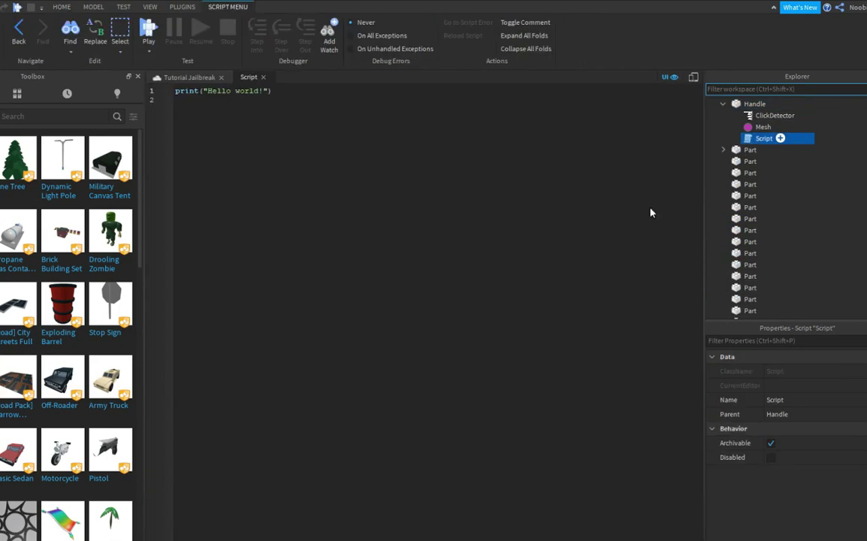
pyautogui.hotkey('ctrl', 'a')
pyautogui.write('script.Parent.Cli')
pyautogui.write('c')
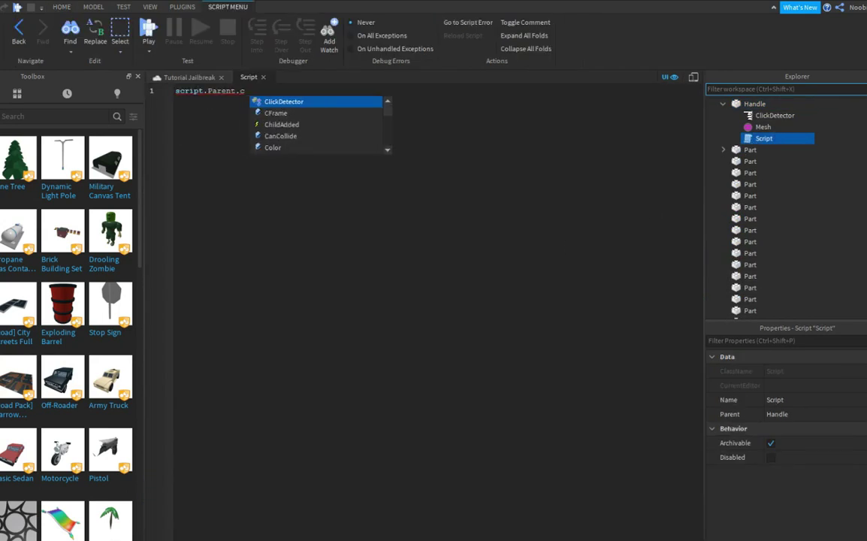
pyautogui.press('Tab')
pyautogui.write('.Mouse')
pyautogui.press('Tab')
pyautogui.write(':')
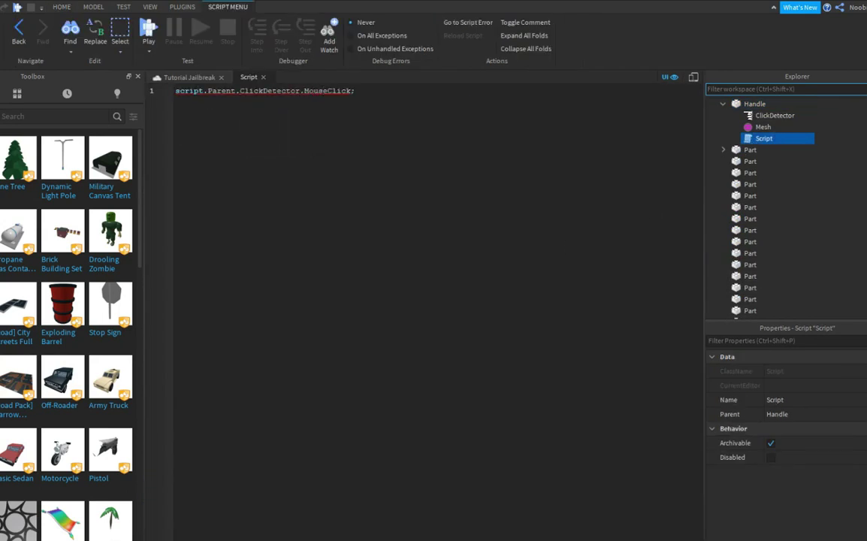
pyautogui.write('C')
pyautogui.press('Tab')
pyautogui.write('(function')
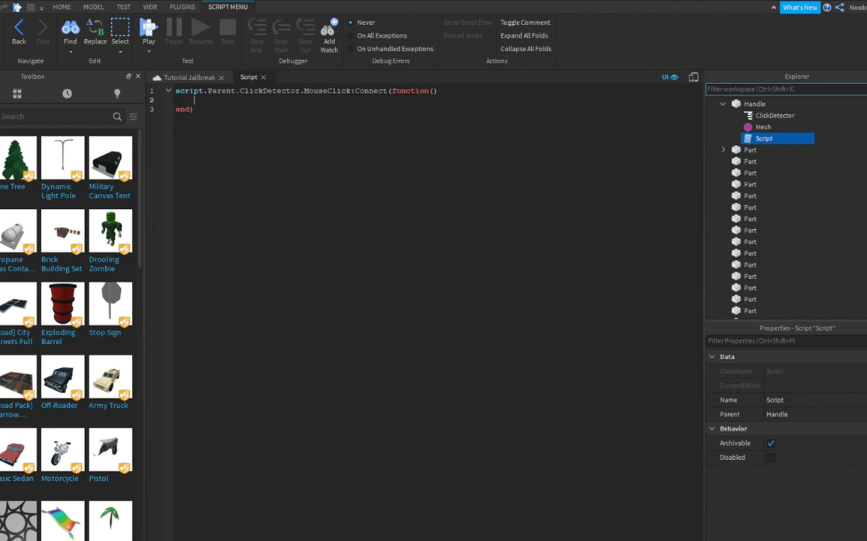
# Step: Give the click function a player parameter and declare local gun = game.ServerStorage.Guns.Pistol:Clone() inside it
pyautogui.write('playerplayer')
pyautogui.write('e.ServerStorage.Gunsg')
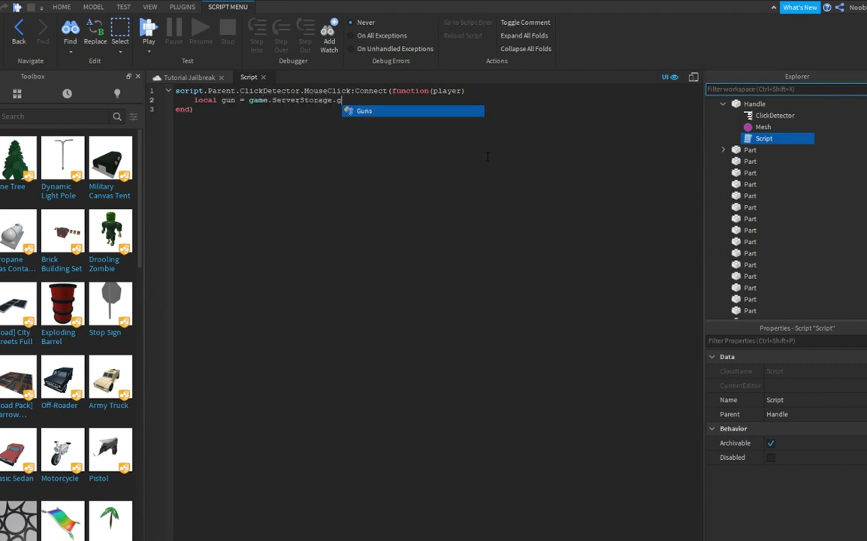
pyautogui.write('.pis')
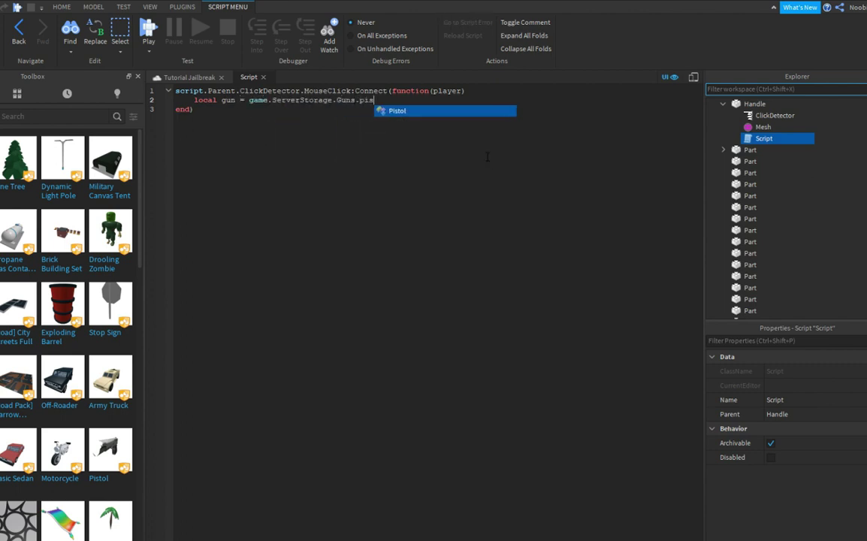
pyautogui.write(':Clone()')
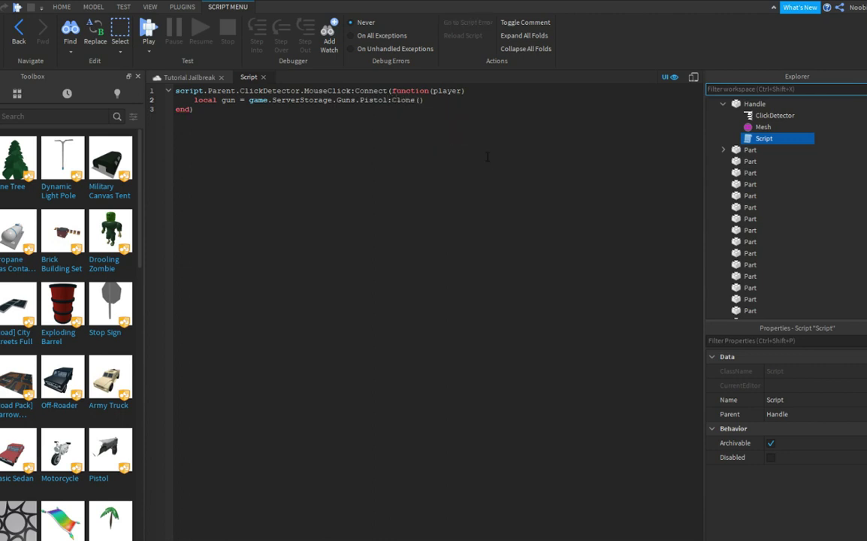
# Step: Add the line gun.Parent = player.Backpack below the gun declaration in the click function
pyautogui.press('Return')
pyautogui.write('gun.Parent =')
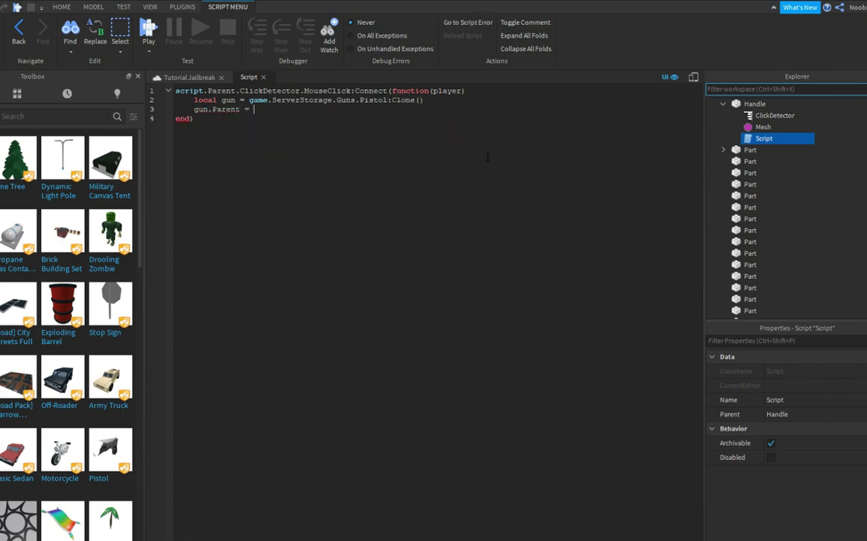
pyautogui.write(' player.Backpack')
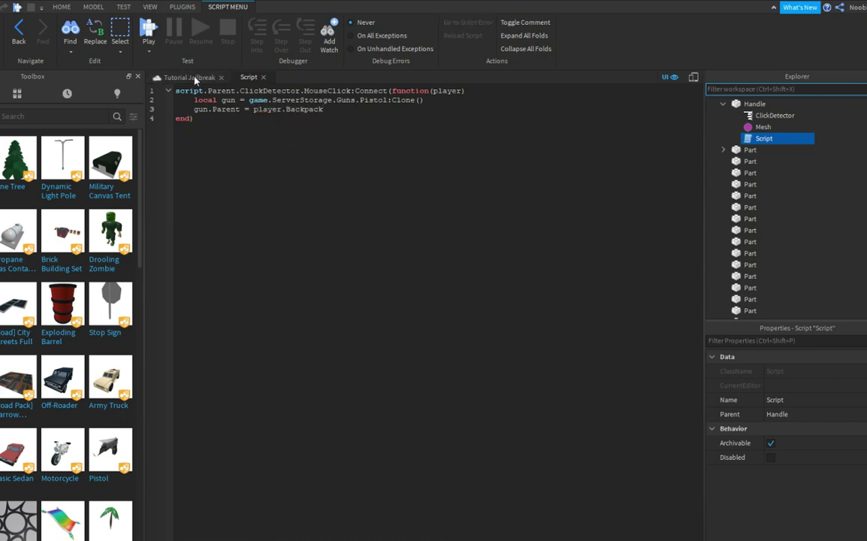
# Step: Playtest the game from the current camera location and equip a pistol collected from the pickup in the yard corner
pyautogui.click(192, 78)
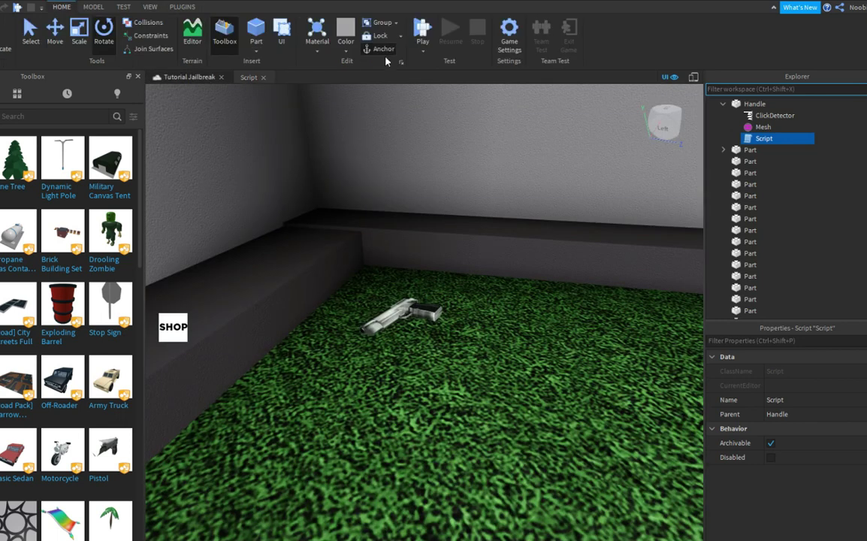
pyautogui.click(423, 51)
pyautogui.click(443, 77)
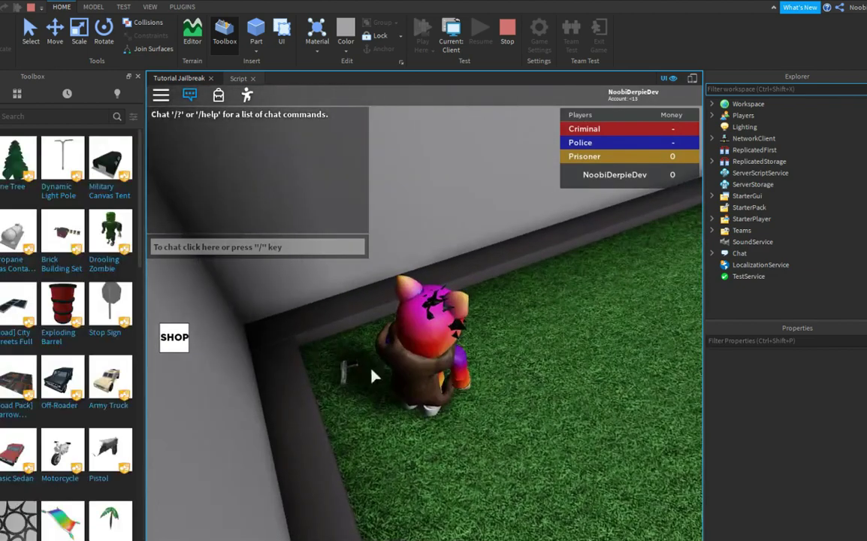
pyautogui.click(351, 376)
pyautogui.press('1')
# Step: Inspect the held pistol in first-person and third-person view while walking around the yard, and put it away
pyautogui.press('w')
pyautogui.moveTo(350, 375); pyautogui.dragTo(547, 304, button='right')
pyautogui.press('s')
pyautogui.scroll(5, 546, 303)
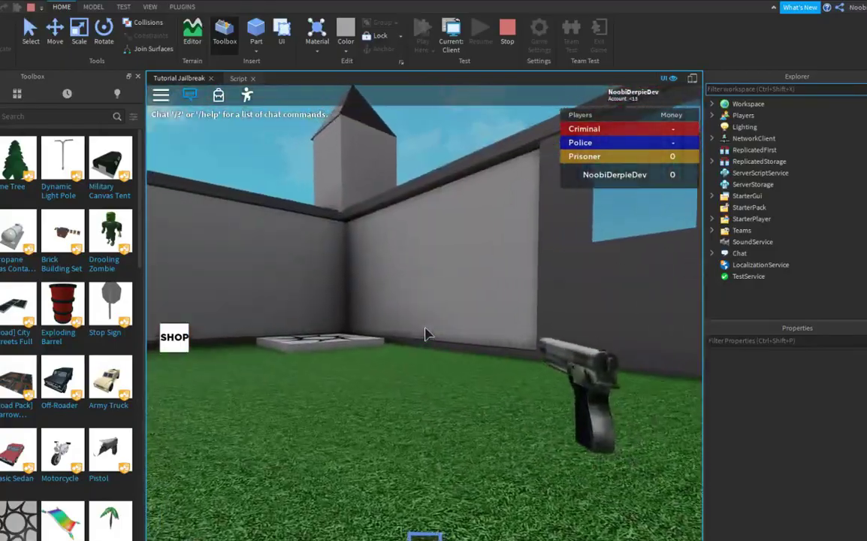
pyautogui.scroll(-5, 426, 334)
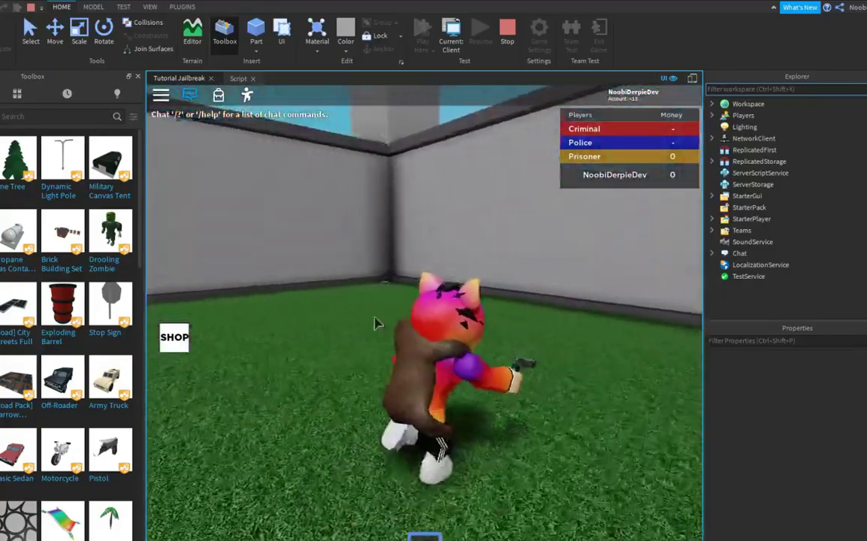
pyautogui.moveTo(468, 246); pyautogui.dragTo(468, 246, button='right')
pyautogui.press('1')
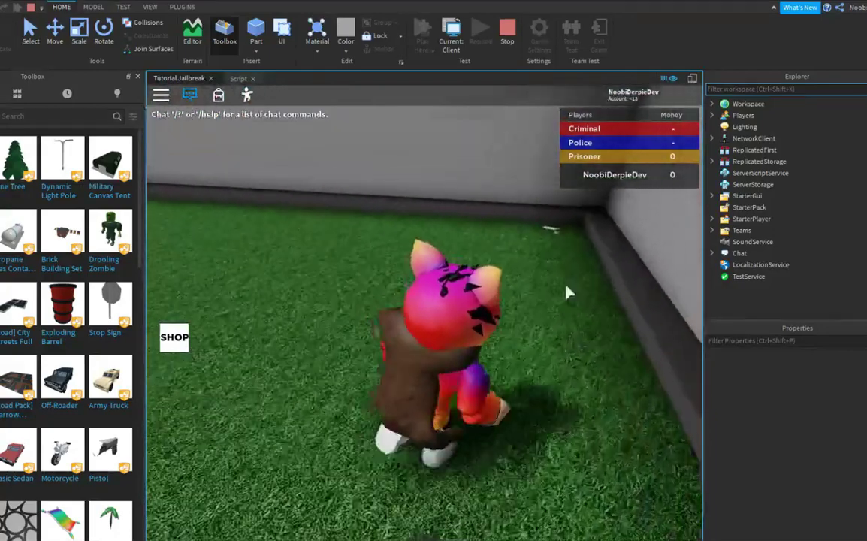
# Step: Check the backpack inventory after repeated pickups of the pistol and stop the playtest
pyautogui.moveTo(569, 293); pyautogui.dragTo(441, 258, button='right')
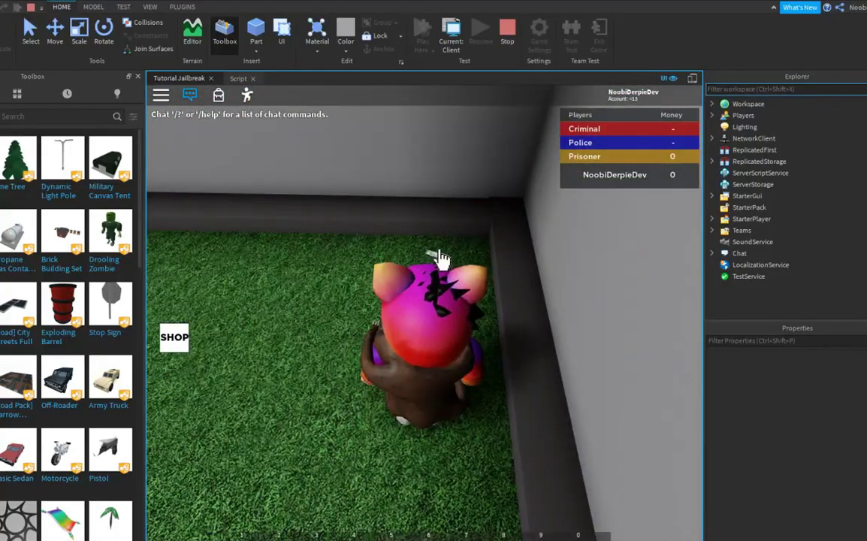
pyautogui.press('`')
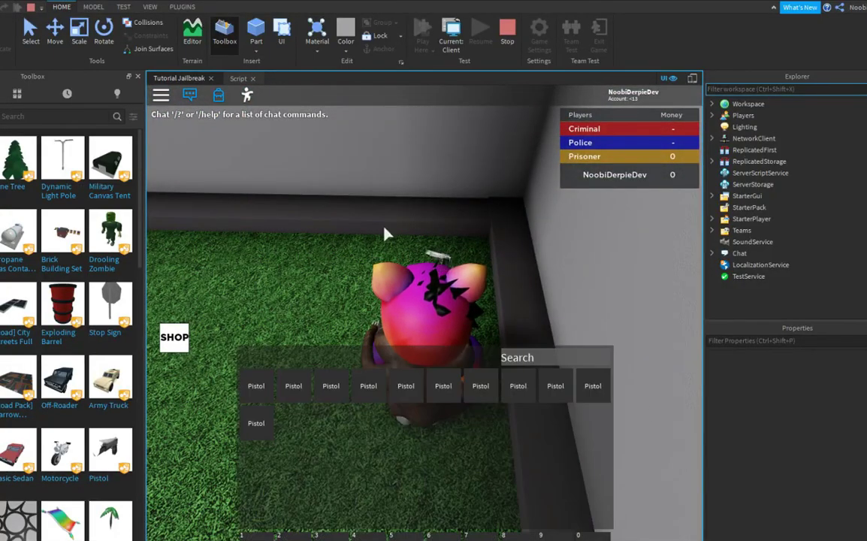
pyautogui.moveTo(384, 227); pyautogui.dragTo(382, 225, button='right')
pyautogui.press('w')
pyautogui.press('`')
pyautogui.click(509, 37)
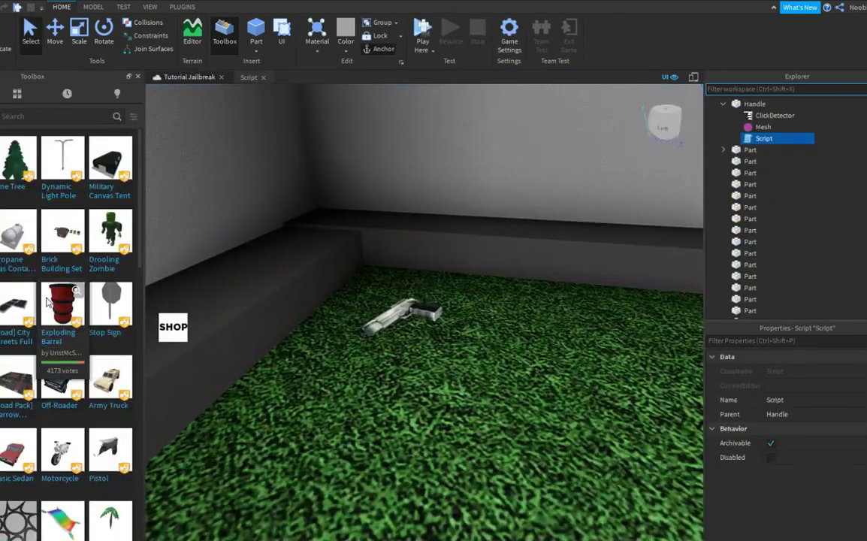
pyautogui.scroll(3, 221, 240)
pyautogui.press('s')
pyautogui.moveTo(259, 272); pyautogui.dragTo(259, 272, button='right')
pyautogui.scroll(2, 260, 272)
pyautogui.scroll(-2, 260, 272)
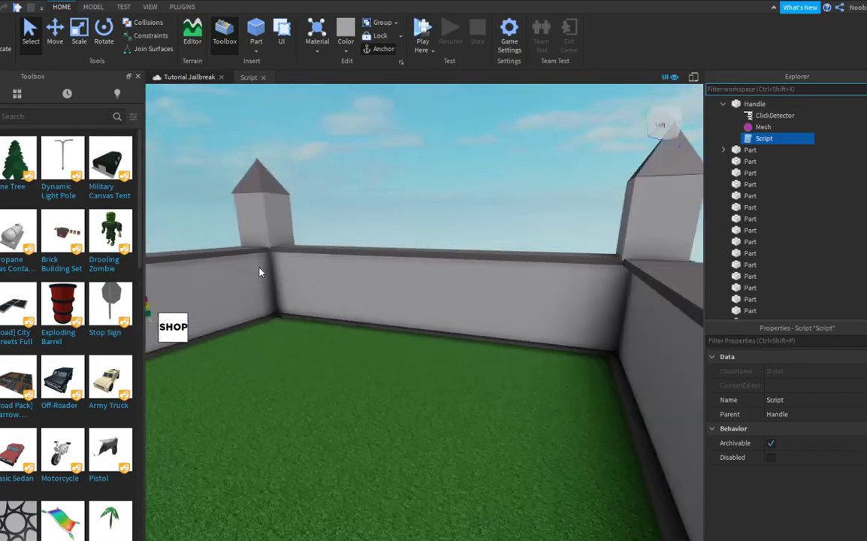
pyautogui.moveTo(260, 272); pyautogui.dragTo(260, 272, button='right')
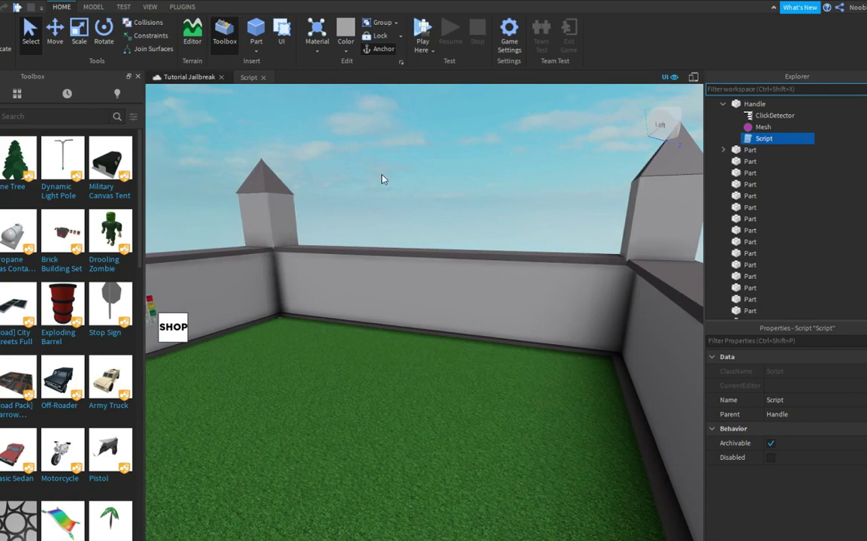
pyautogui.moveTo(420, 188)
pyautogui.mouseDown(button='right')
pyautogui.moveTo(425, 171)
pyautogui.moveTo(398, 185)
pyautogui.moveTo(414, 184)
pyautogui.mouseUp(button='right')
pyautogui.click(425, 171)
pyautogui.press('w')
pyautogui.press('s')
pyautogui.press('s')
pyautogui.press('w')
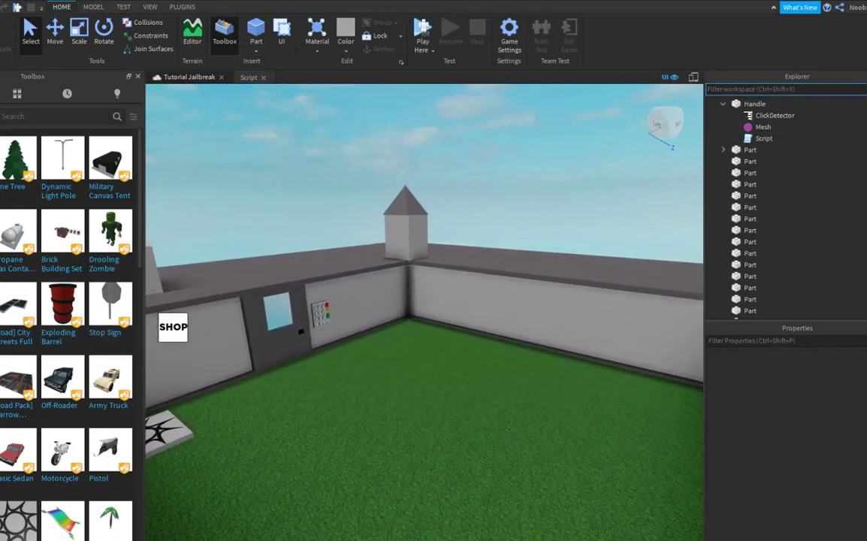